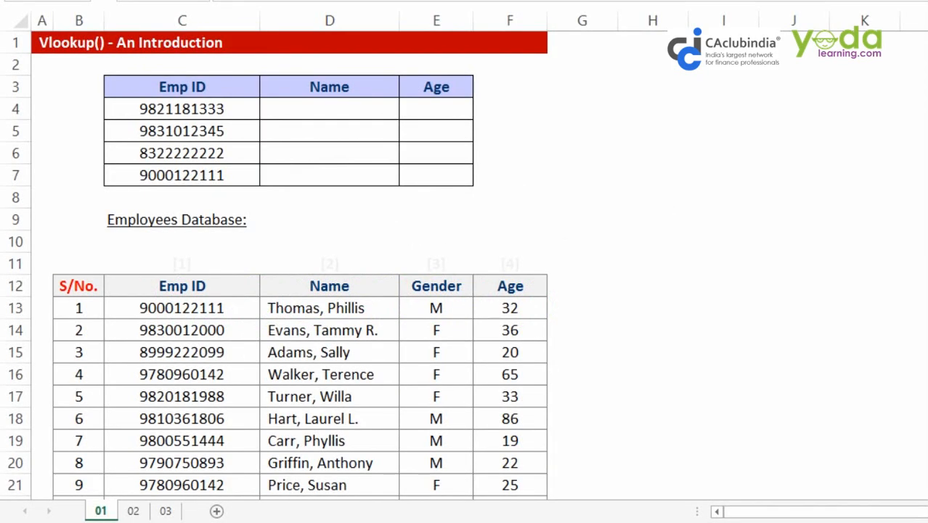
- Examine the employee database's column headers and the Emp IDs in the lookup table above that need names and ages
left_click(219, 242)
scroll(361, 268, "down", 1)
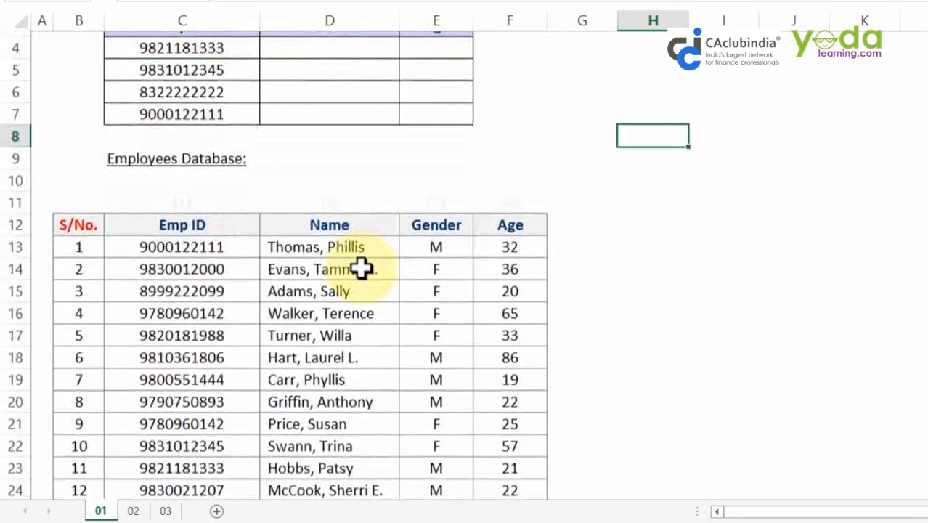
scroll(361, 269, "down", 1)
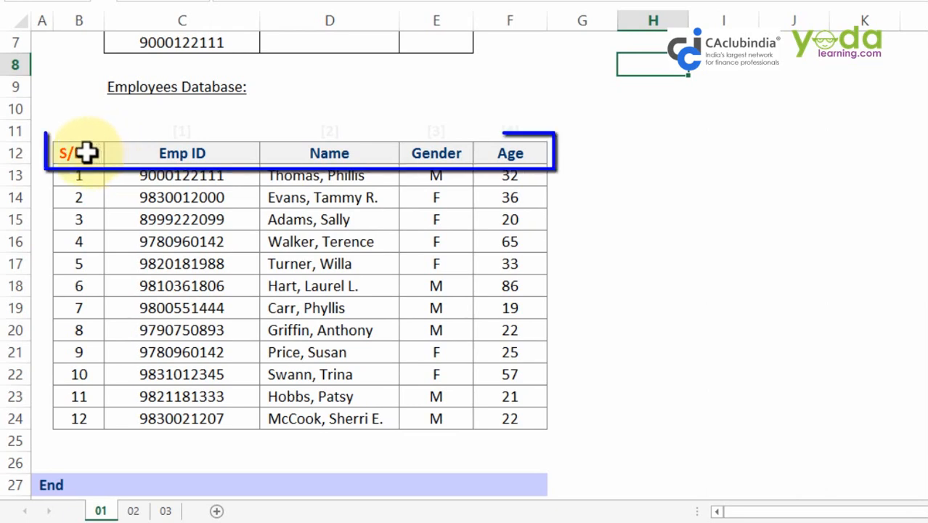
left_click(111, 153)
left_click(168, 152)
left_click(320, 159)
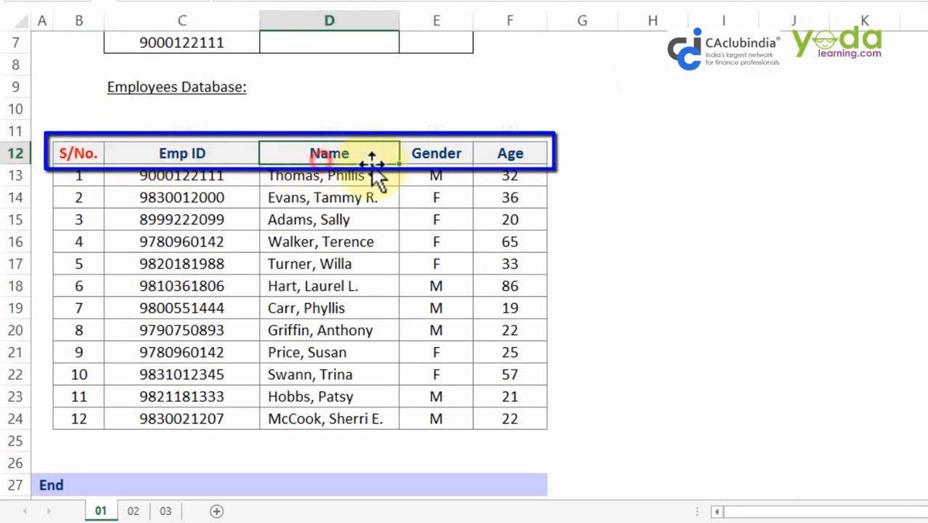
left_click(410, 171)
left_click(482, 159)
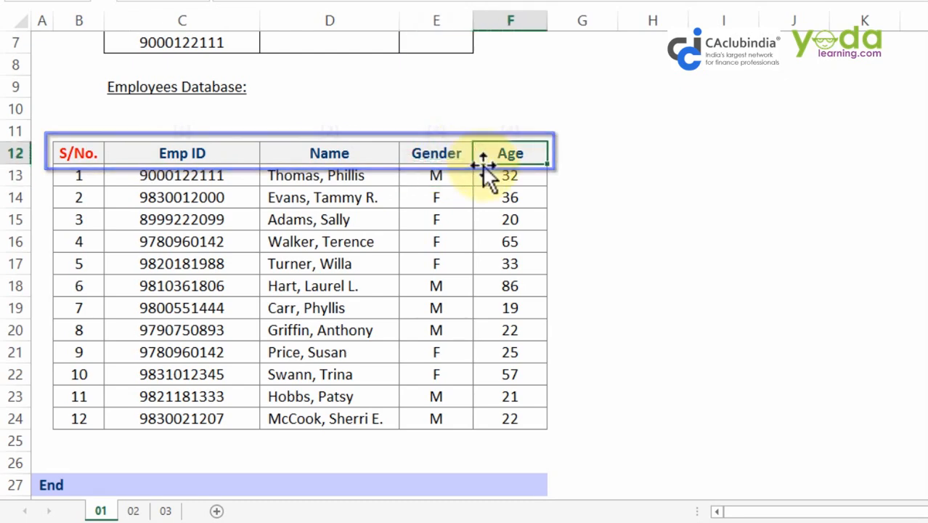
scroll(428, 257, "up", 2)
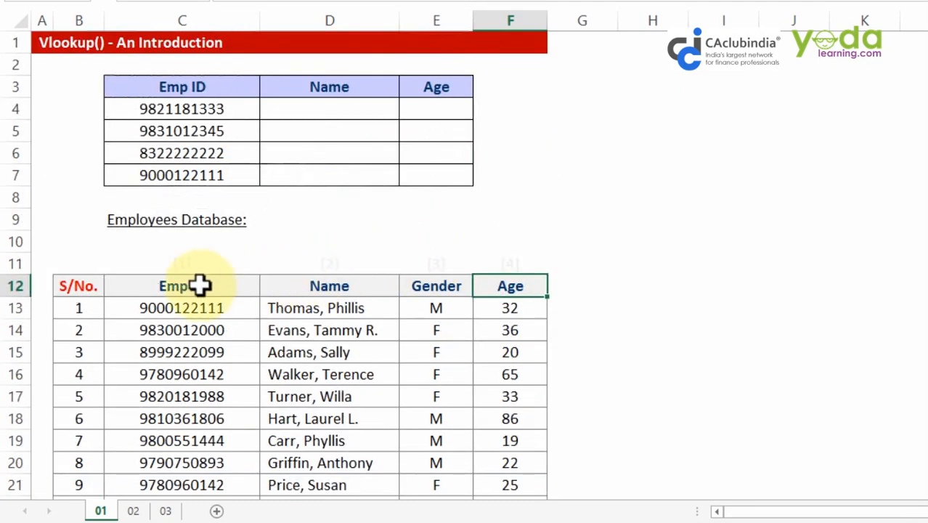
scroll(201, 288, "down", 2)
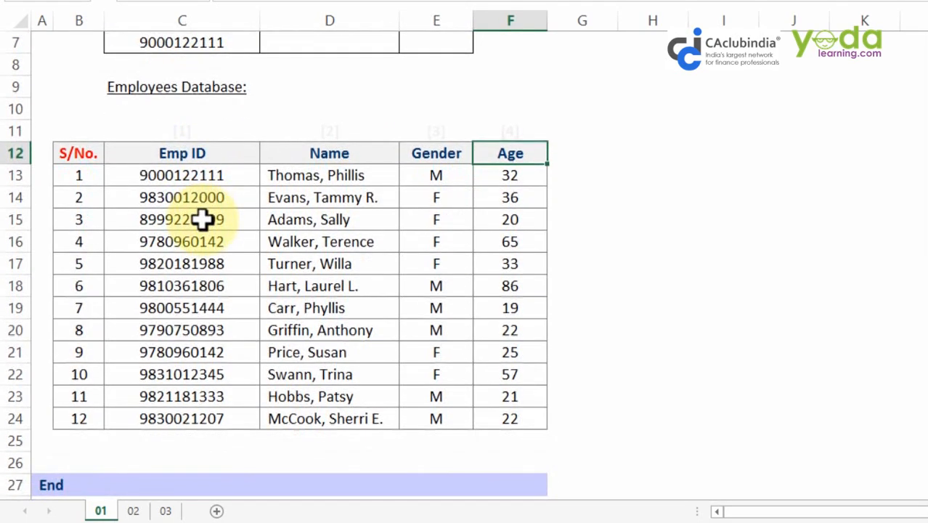
scroll(231, 240, "up", 2)
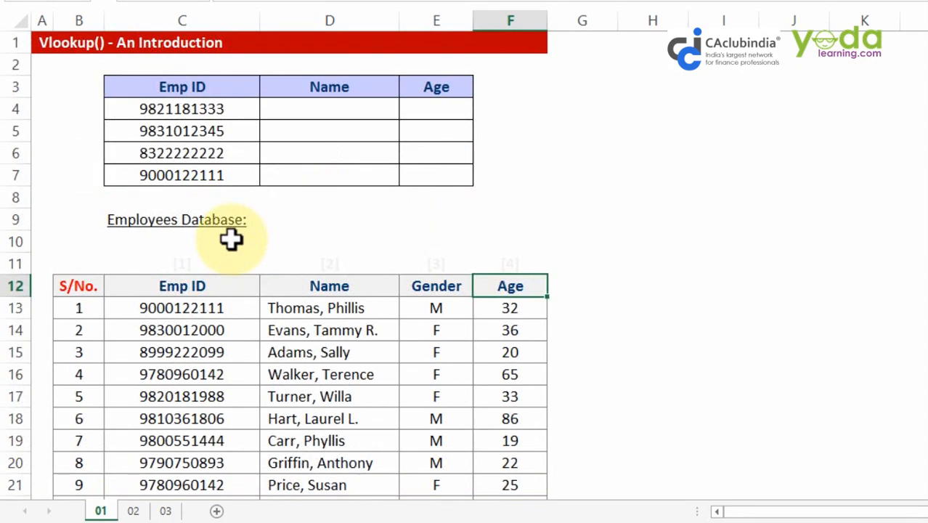
left_click_drag(222, 107, 226, 170)
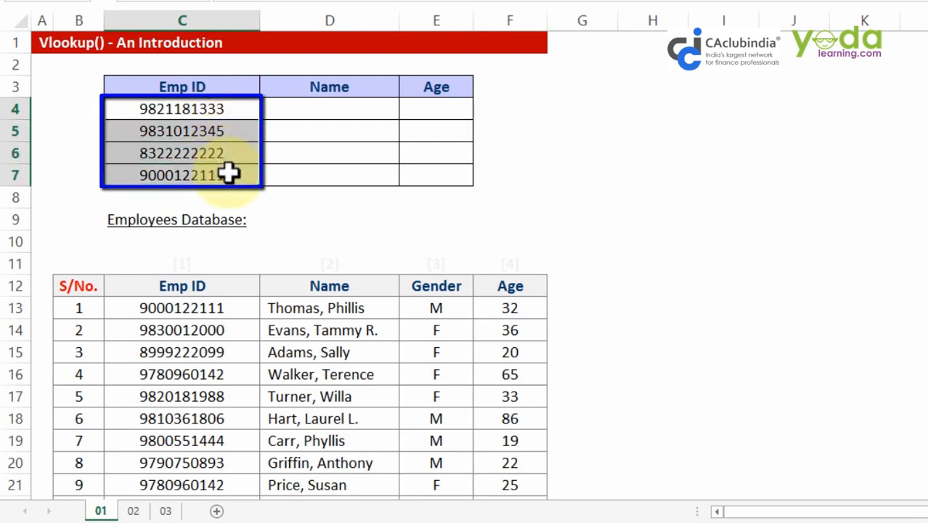
left_click(334, 109)
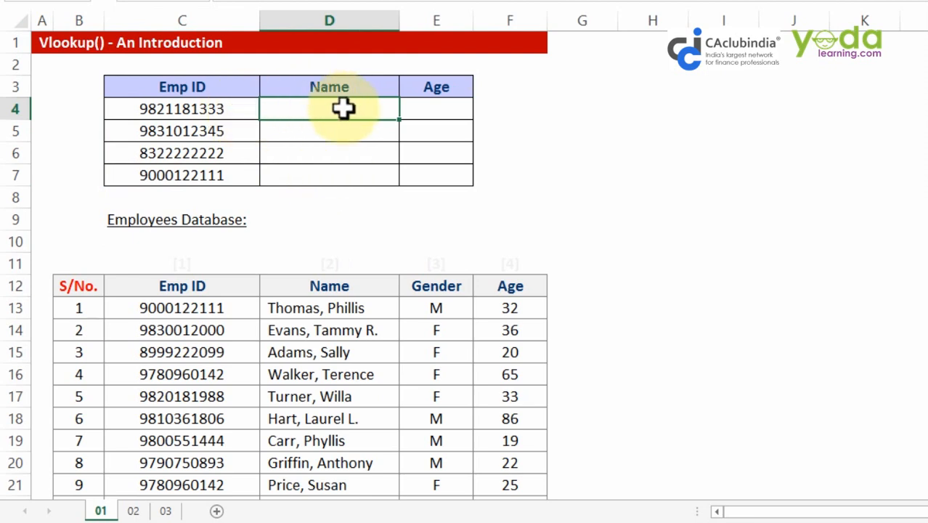
- Copy the first Emp ID from C4 and find all its occurrences in the sheet, closing the search when done
left_click(218, 109)
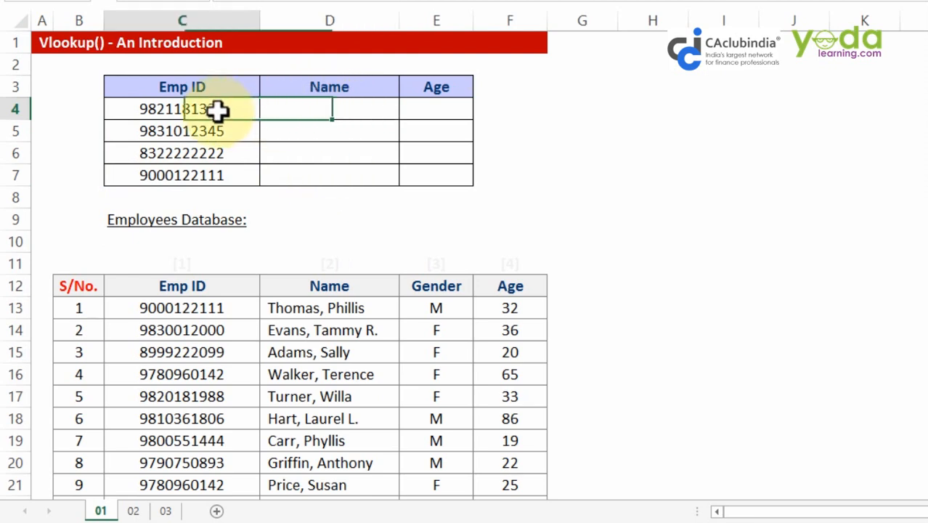
key("ctrl+c")
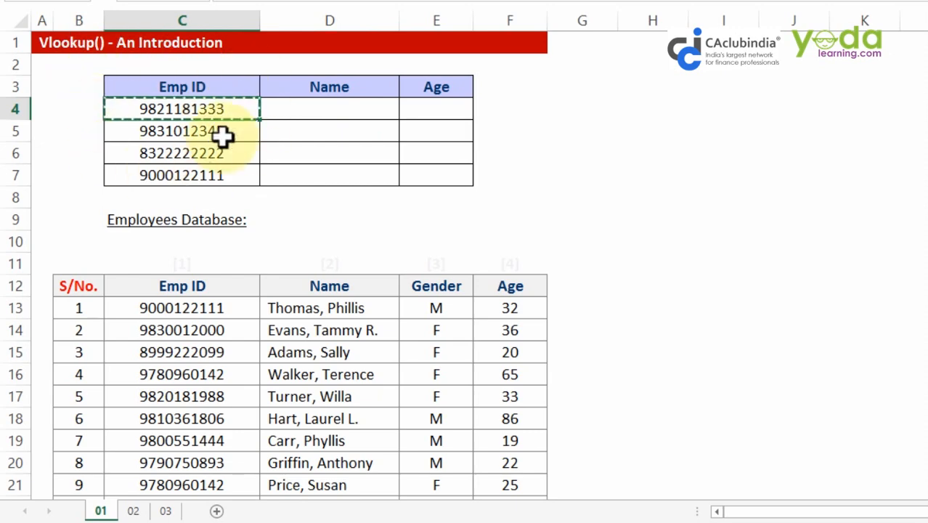
key("ctrl+f")
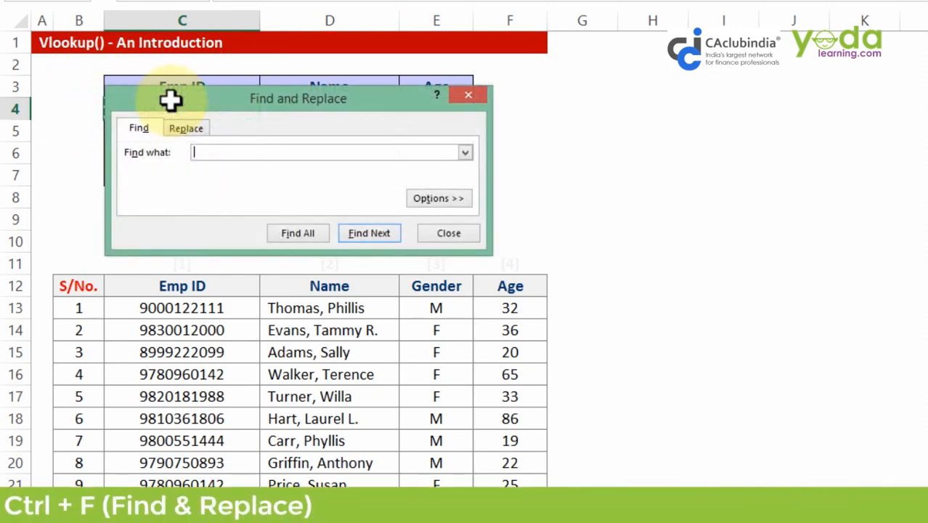
left_click_drag(296, 98, 368, 85)
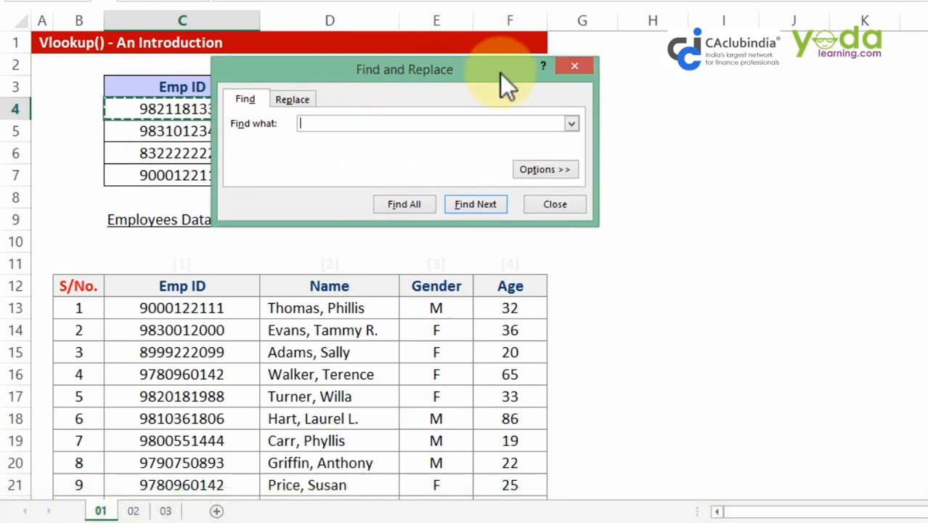
left_click(322, 125)
right_click(321, 125)
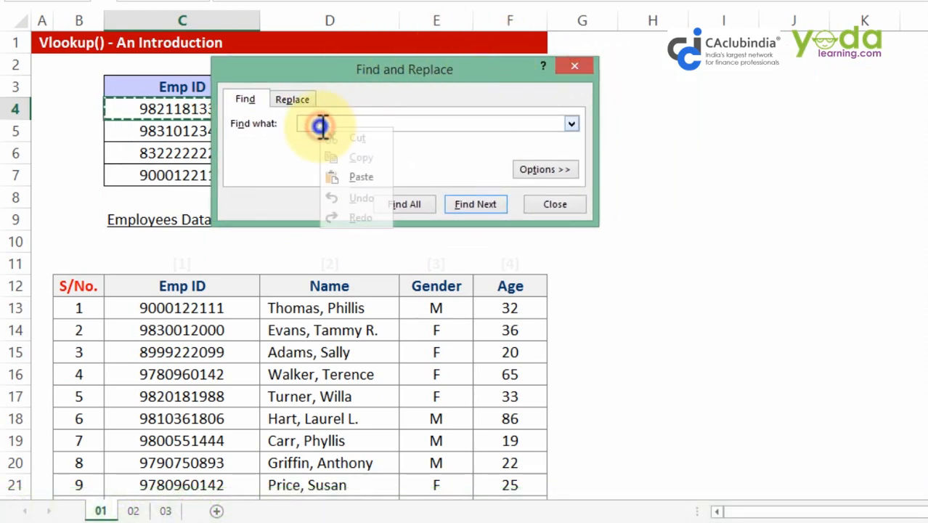
left_click(361, 178)
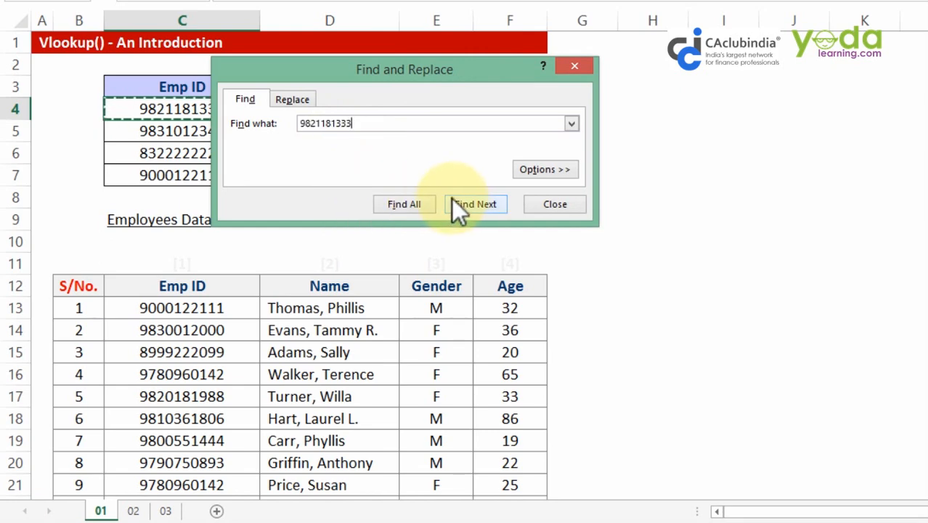
left_click(413, 202)
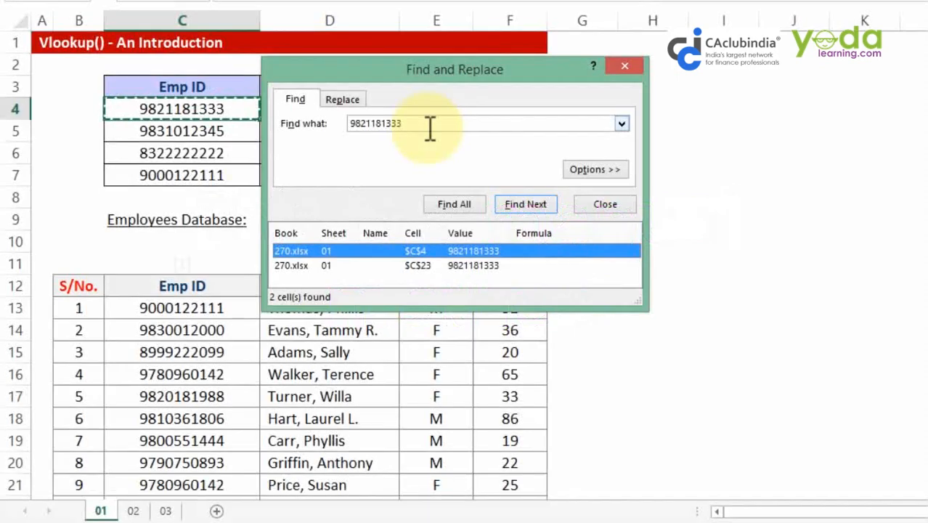
left_click(639, 70)
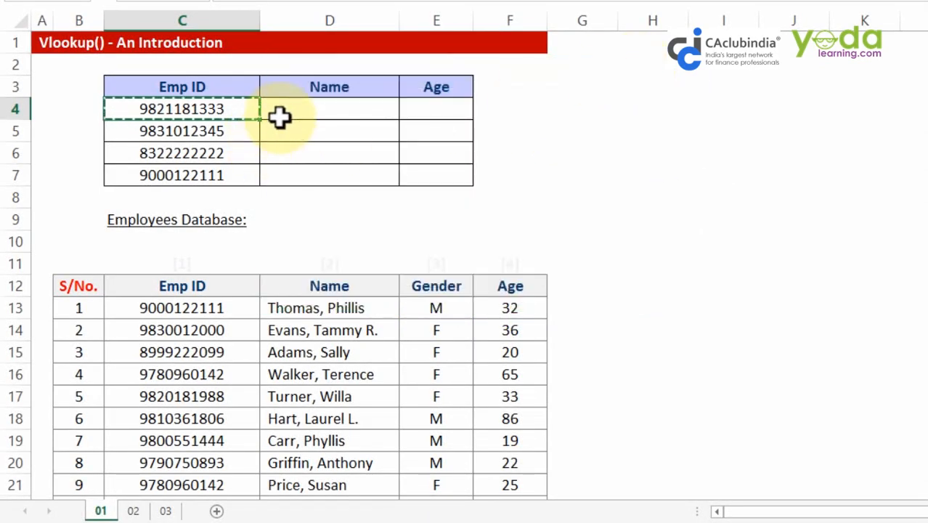
- Start a VLOOKUP formula in D4 with C4 as the lookup value
left_click(279, 117)
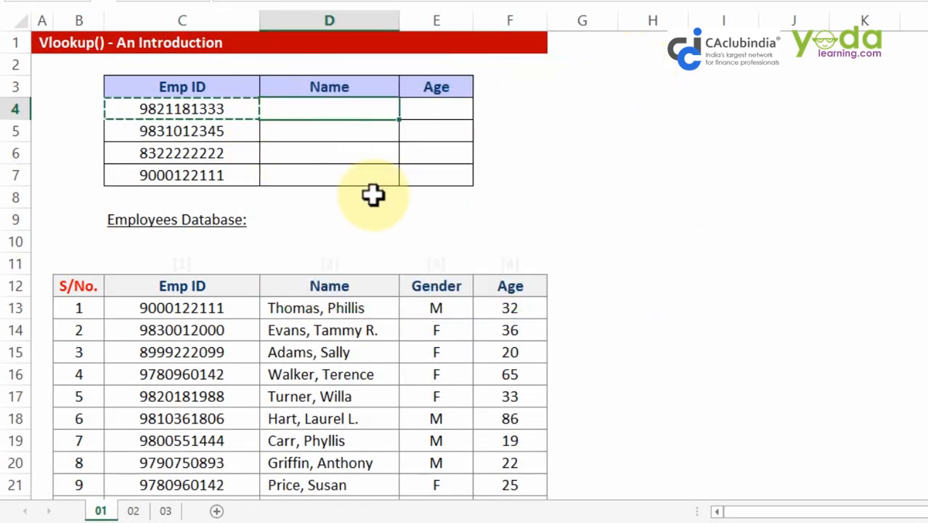
left_click_drag(356, 109, 357, 171)
left_click(333, 105)
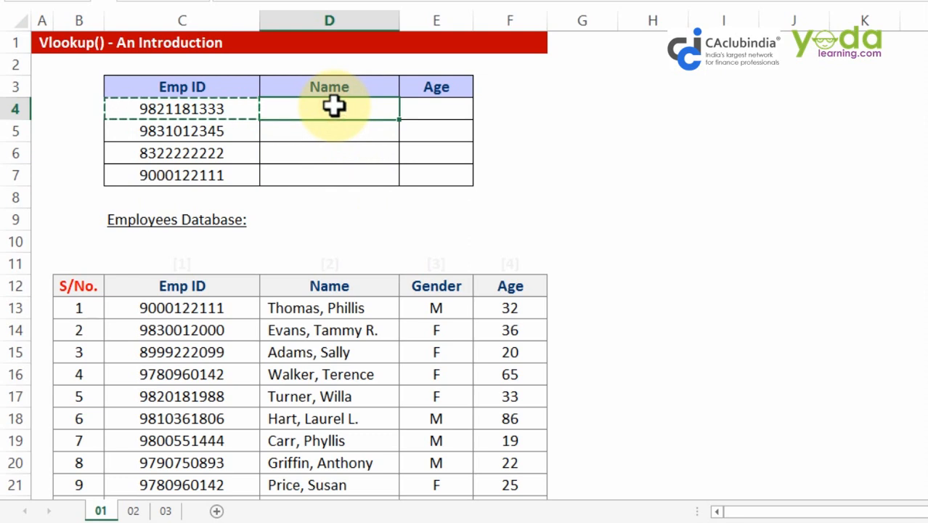
type("=vl")
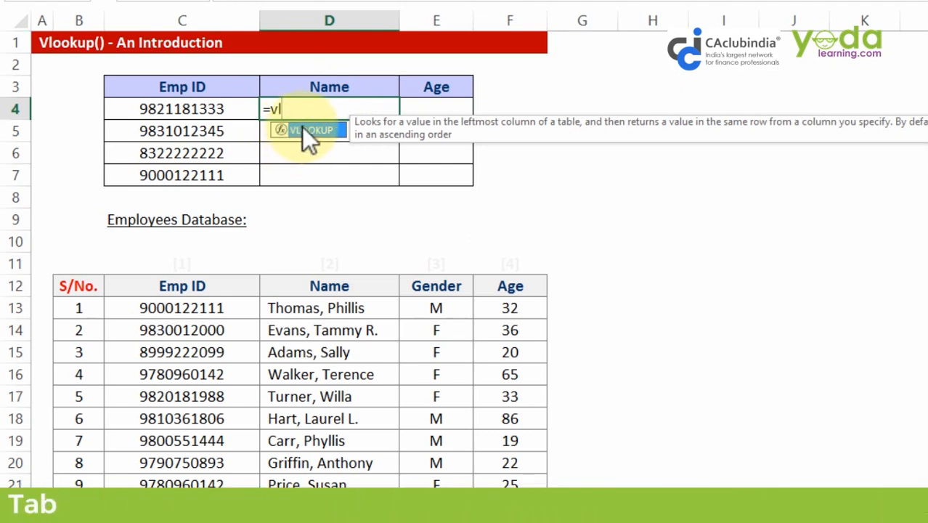
key("Tab")
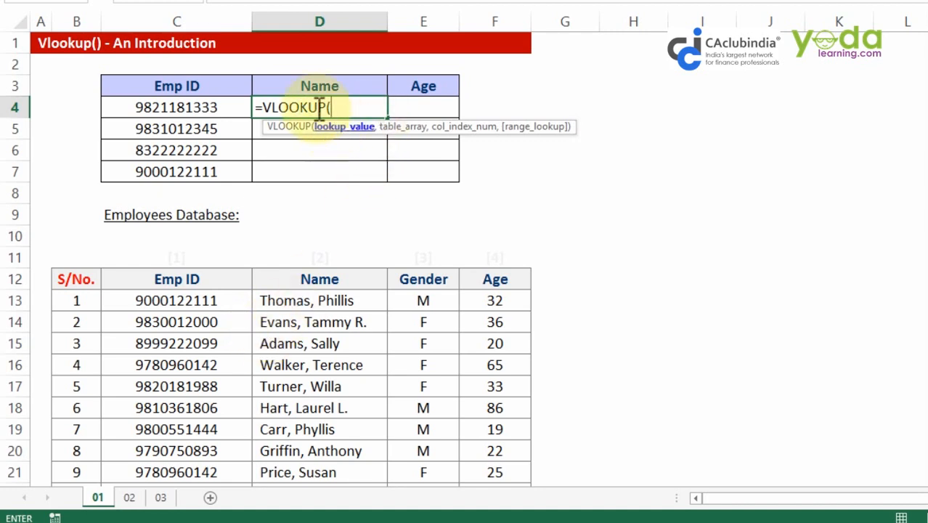
left_click(190, 106)
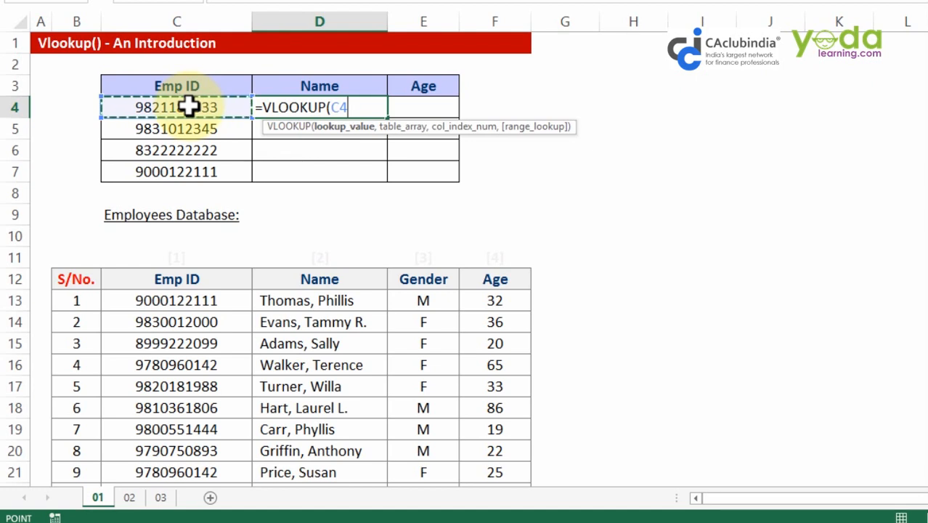
type(",")
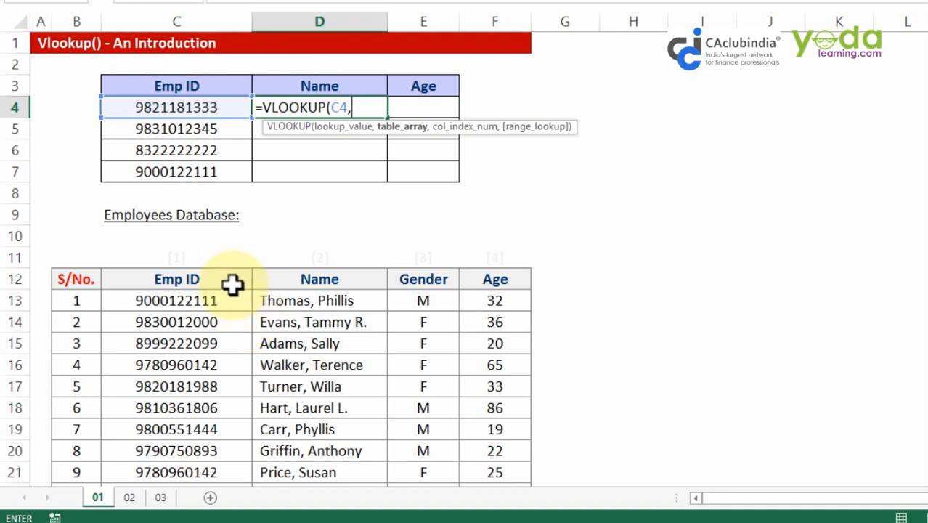
- Set the VLOOKUP table array to the database from Emp ID through Age as the absolute range $C$12:$F$24
scroll(234, 283, "down", 1)
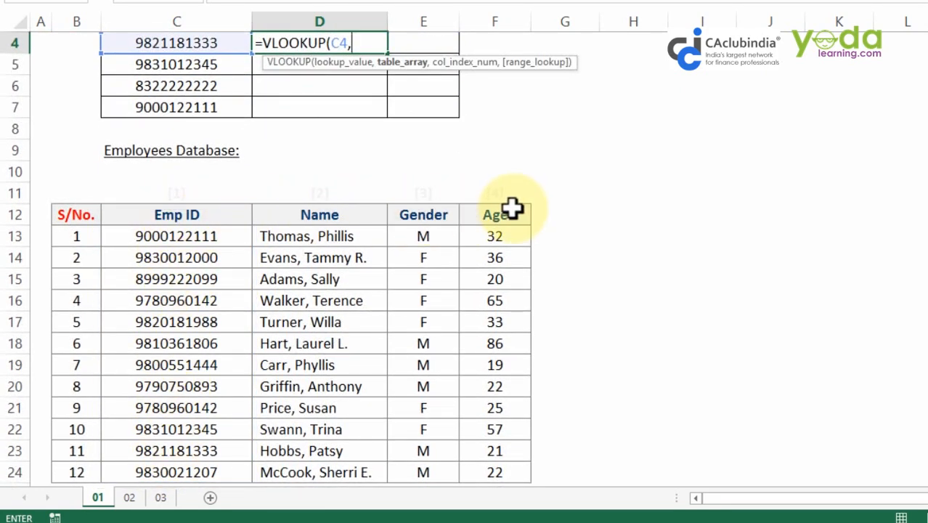
scroll(511, 209, "up", 1)
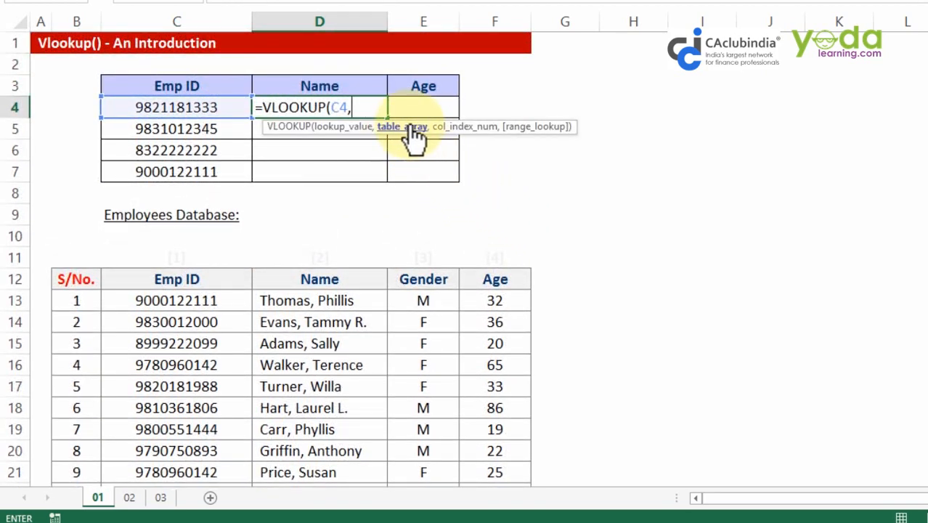
scroll(412, 140, "down", 1)
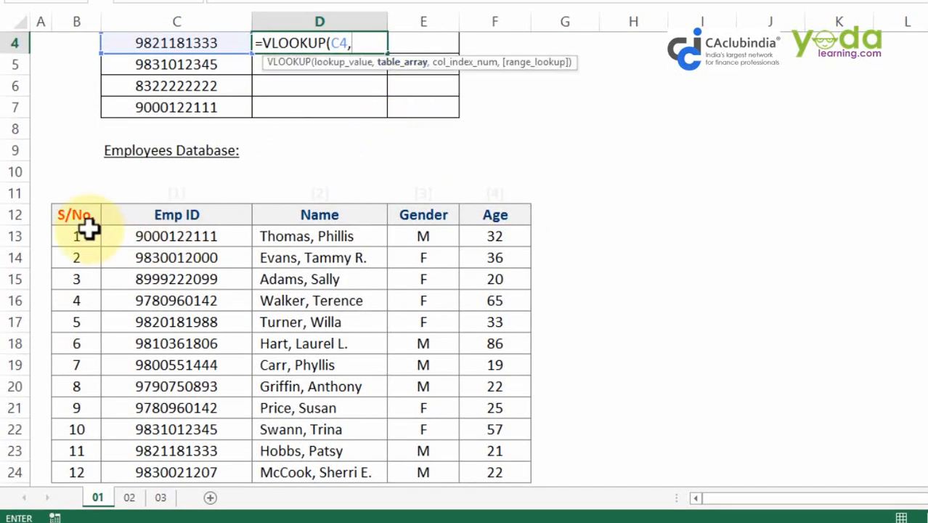
left_click_drag(80, 216, 486, 481)
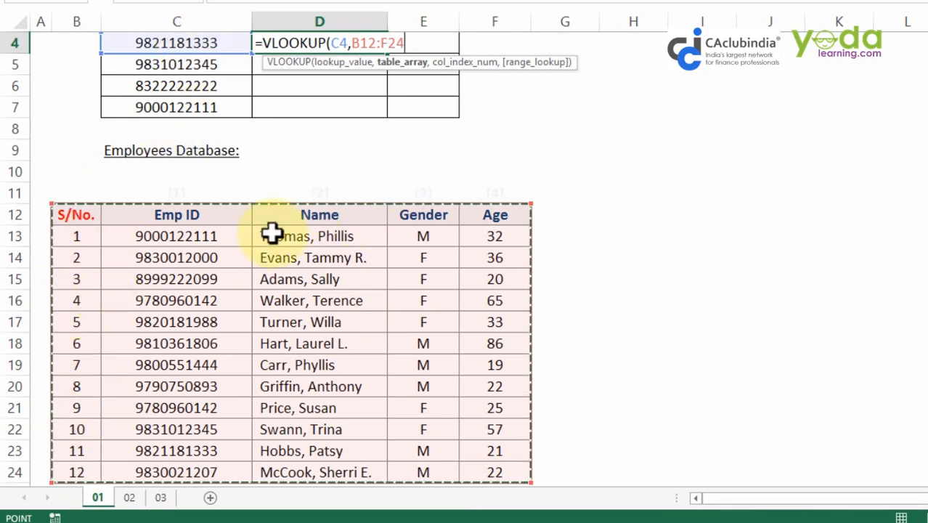
left_click(203, 215)
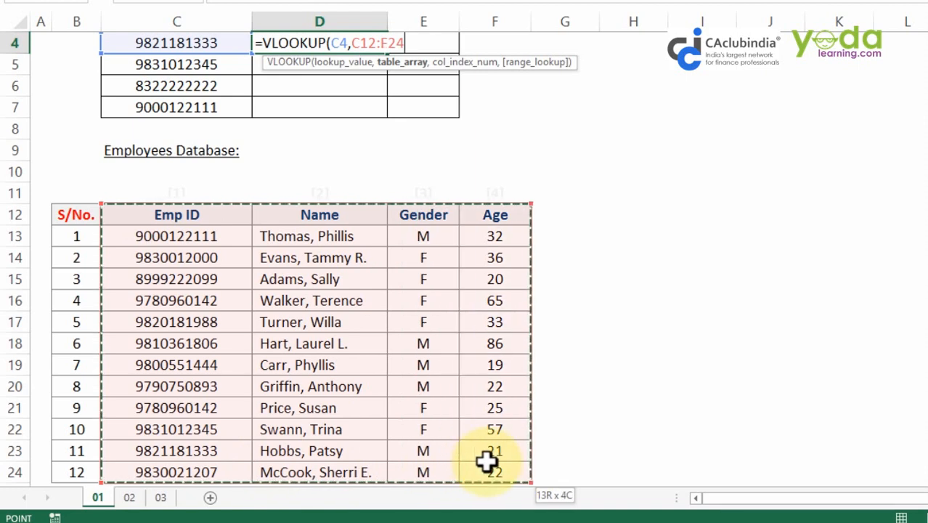
key("F4")
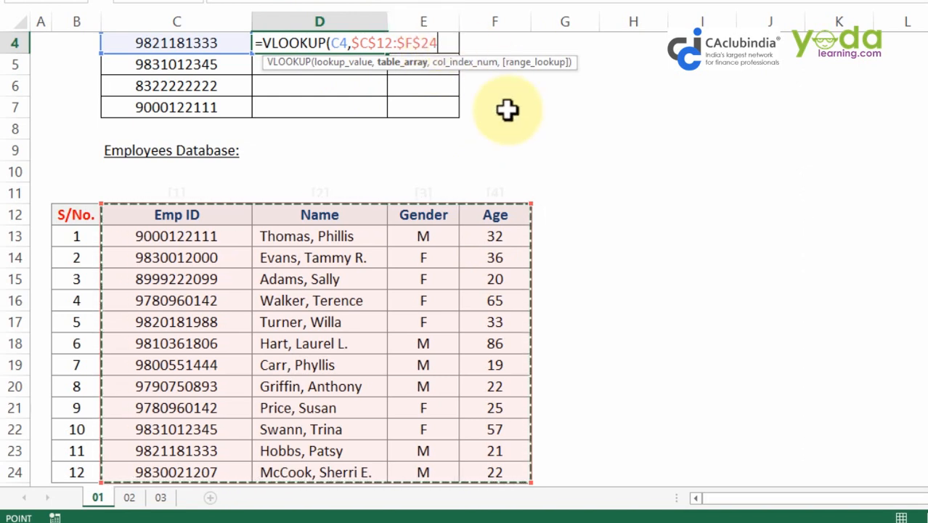
type(",")
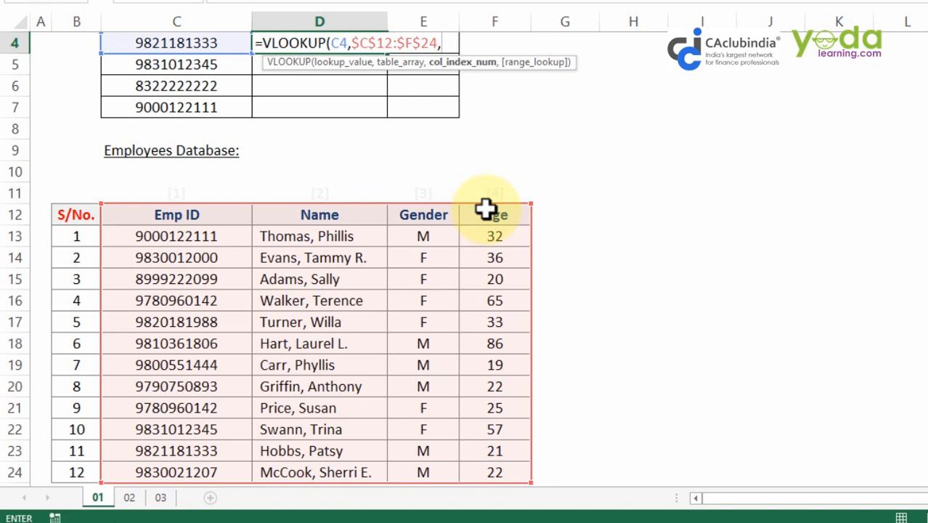
- Complete the D4 VLOOKUP with column index 2 and range lookup 0 for an exact match, and fill it down to D7
type("2")
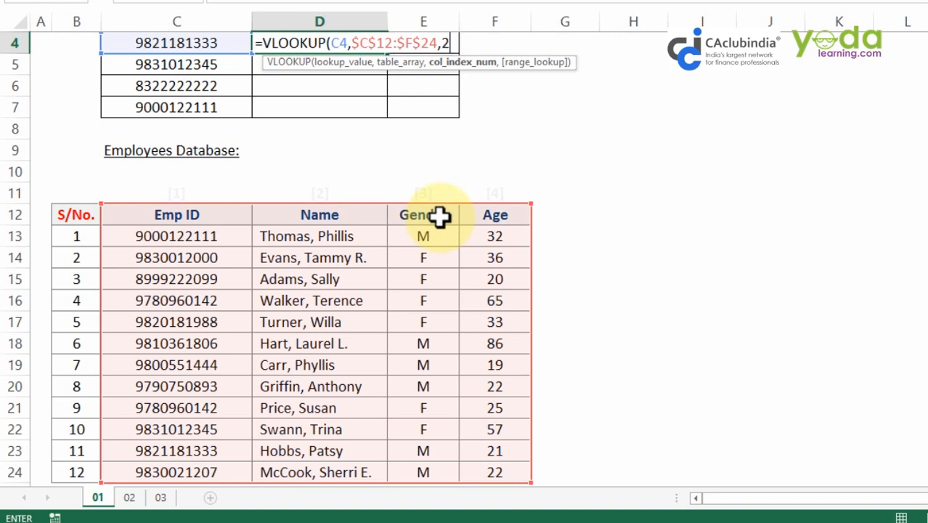
type(",")
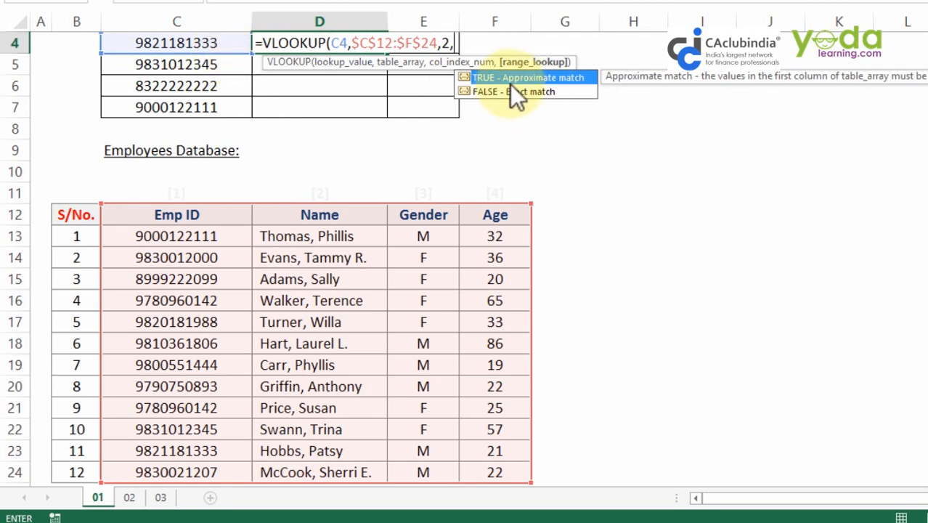
double_click(488, 90)
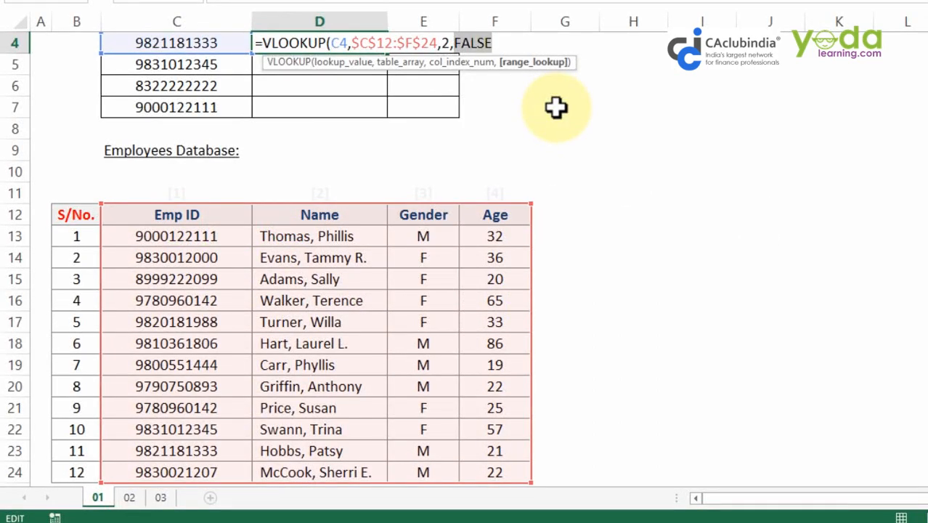
type("0")
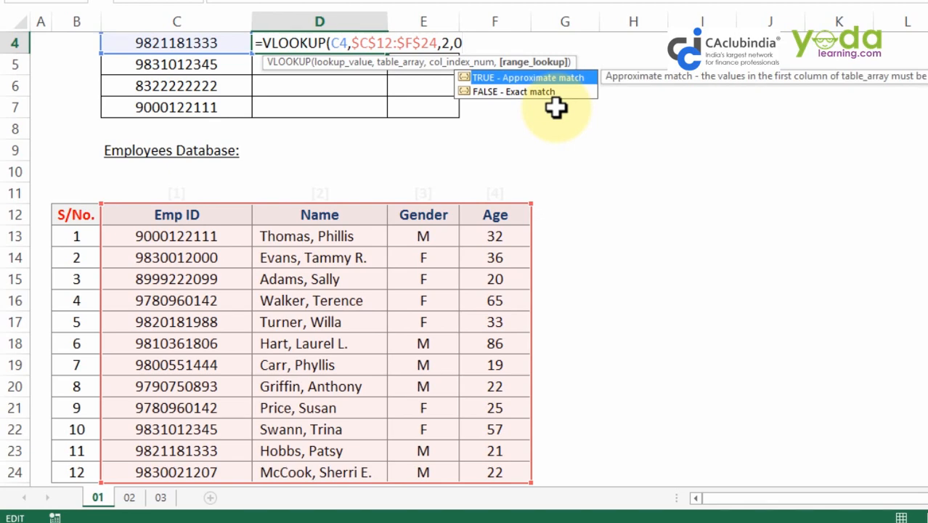
type(")")
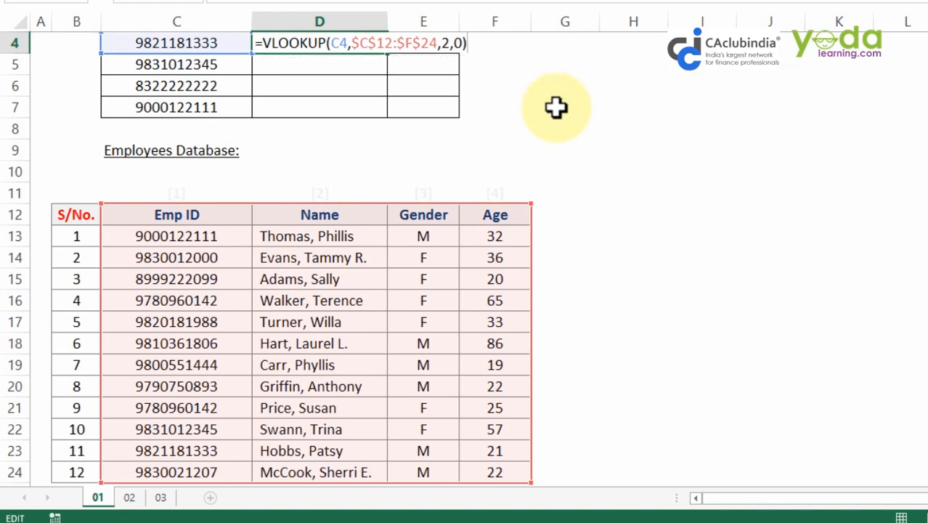
key("Return")
left_click(362, 37)
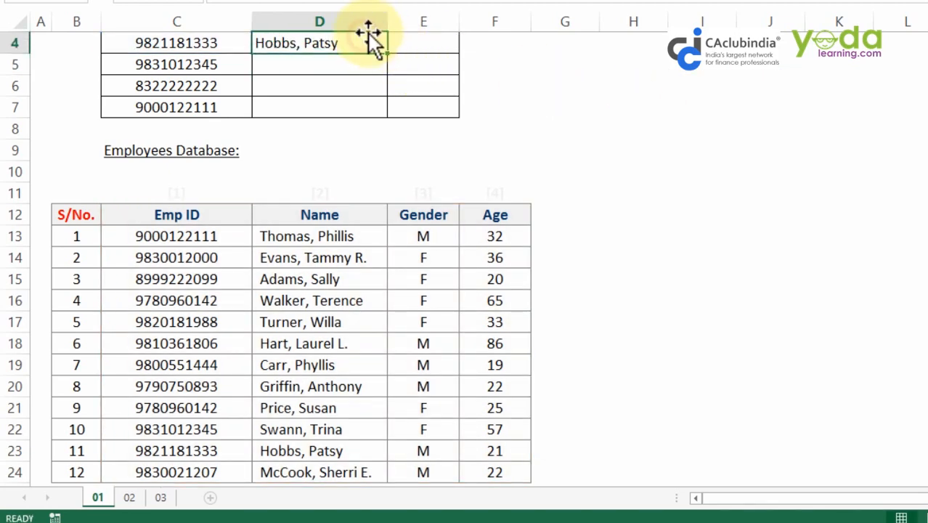
left_click_drag(388, 53, 389, 123)
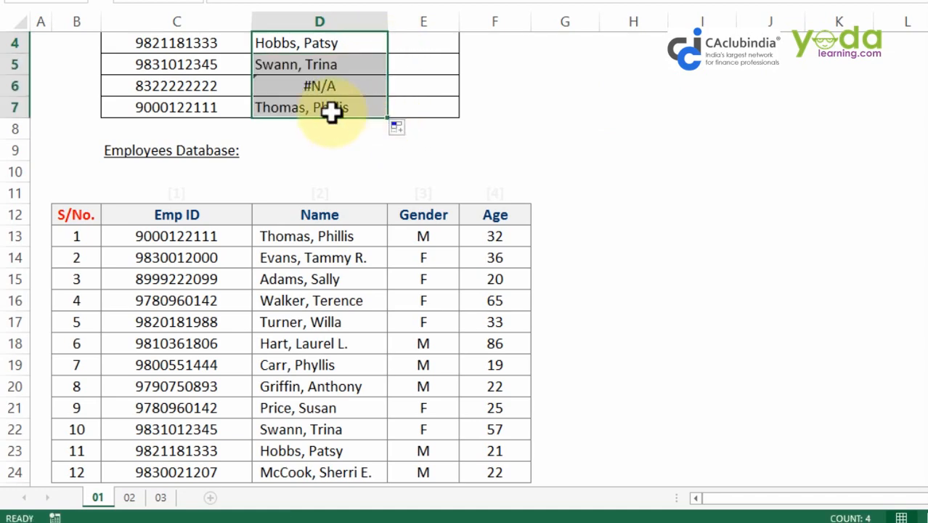
- Inspect the error in D6 by checking the Emp ID in C6 against the database's Emp ID column, and check the Age column's index
scroll(225, 73, "up", 1)
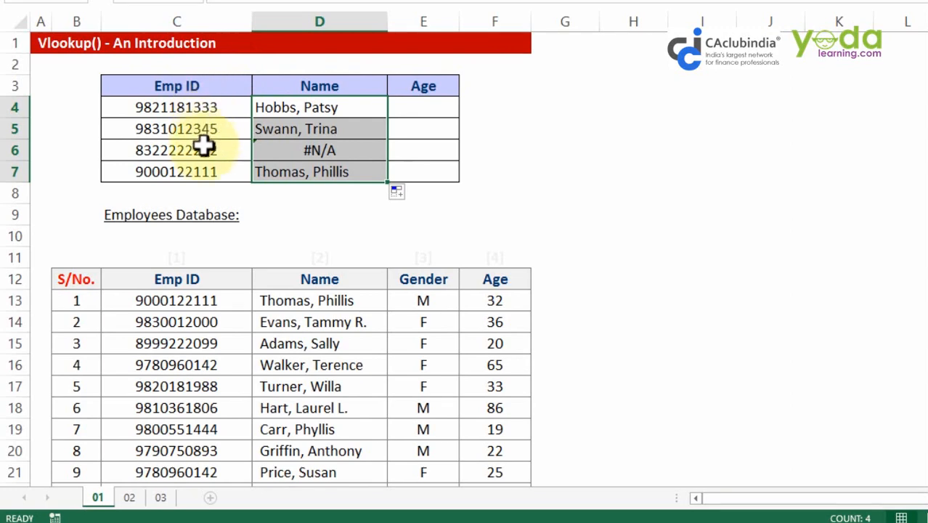
left_click(333, 152)
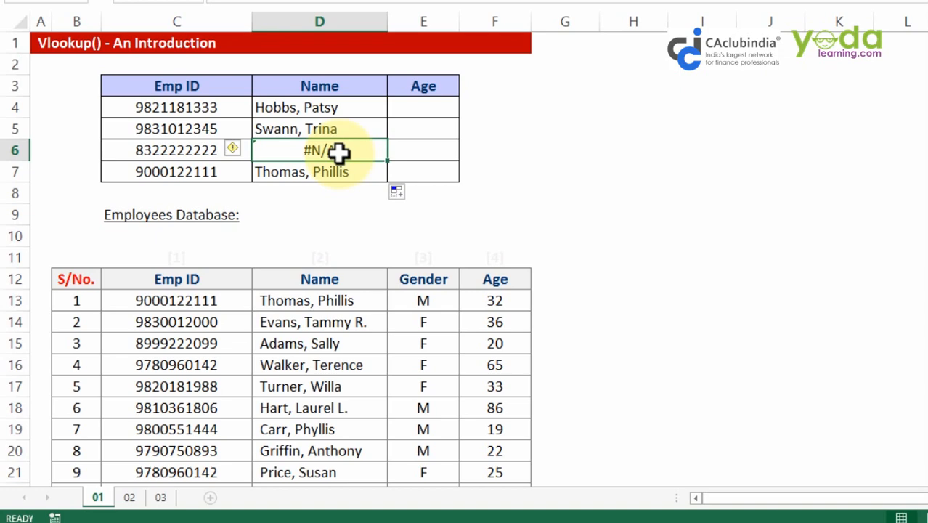
scroll(275, 130, "down", 1)
left_click(189, 88)
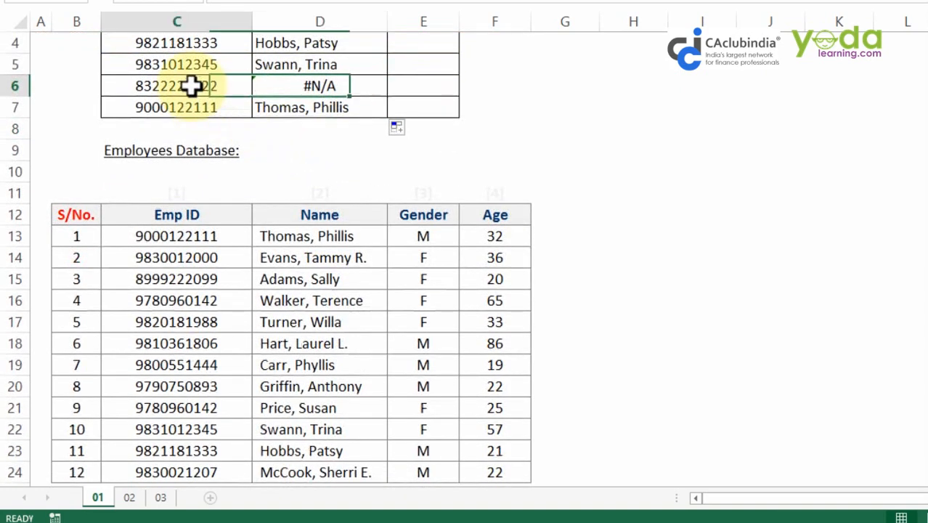
left_click_drag(186, 218, 214, 386)
left_click_drag(201, 330, 207, 448)
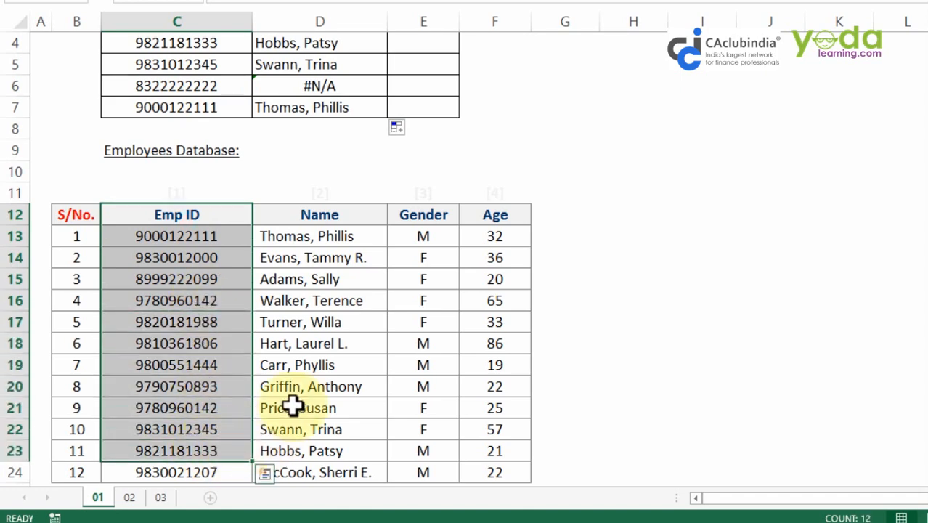
scroll(381, 258, "up", 1)
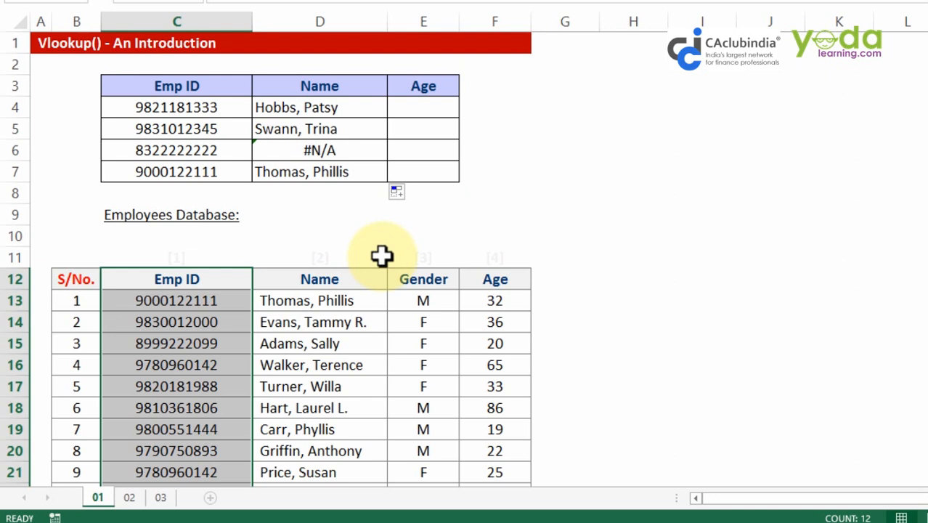
left_click(494, 257)
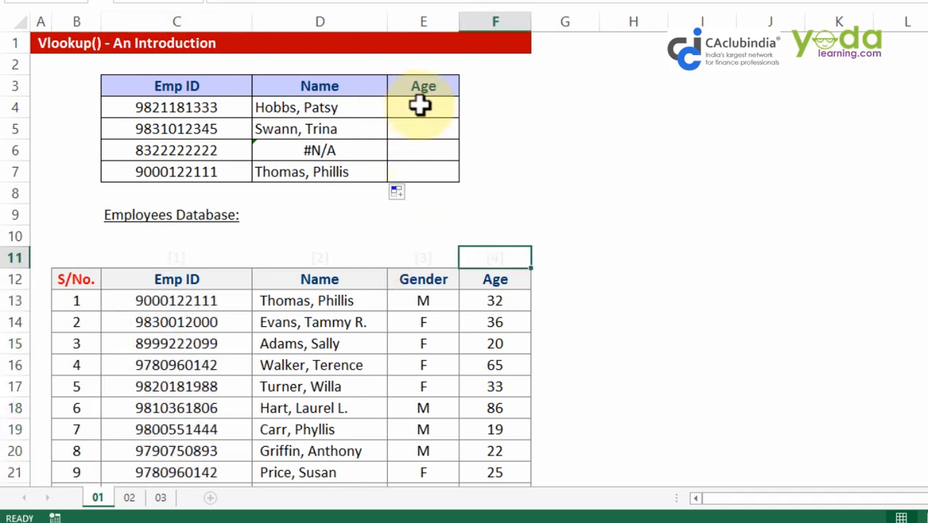
left_click(431, 109)
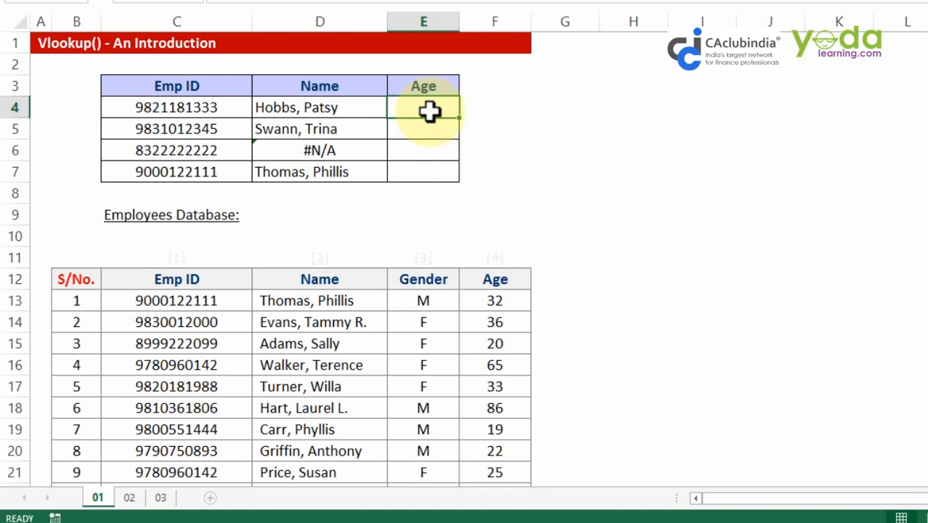
type("=vl")
key("Tab")
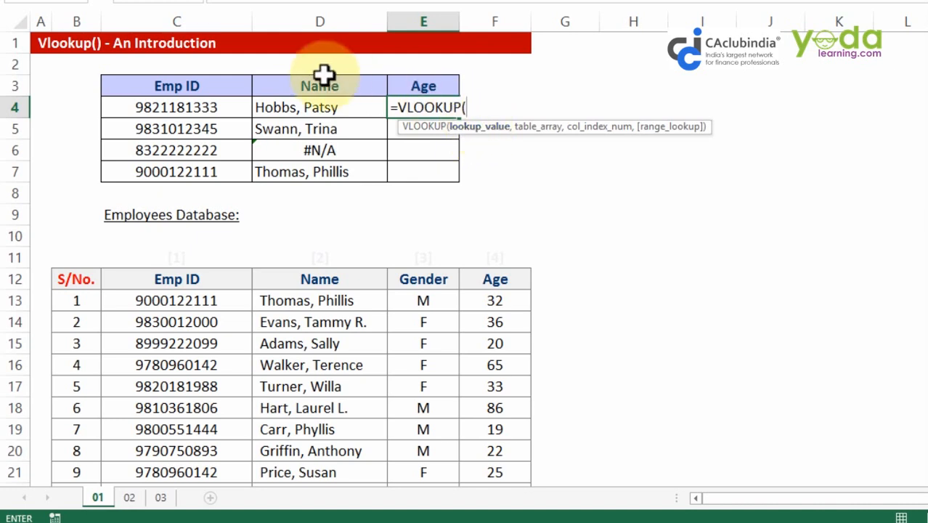
left_click(193, 107)
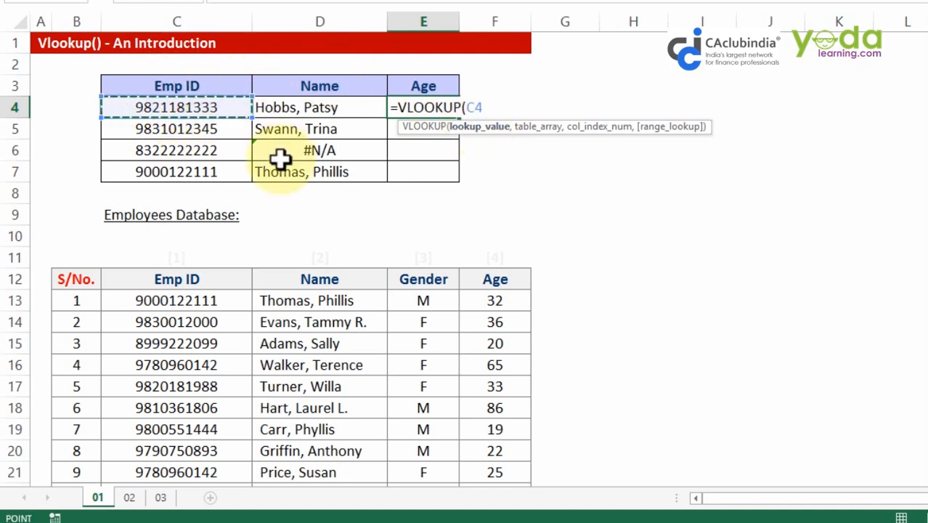
type(",")
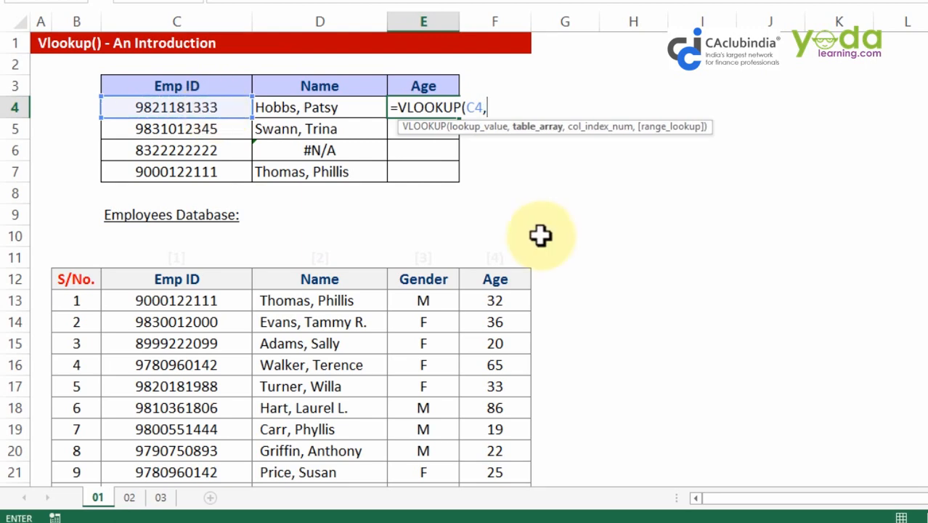
scroll(219, 282, "down", 1)
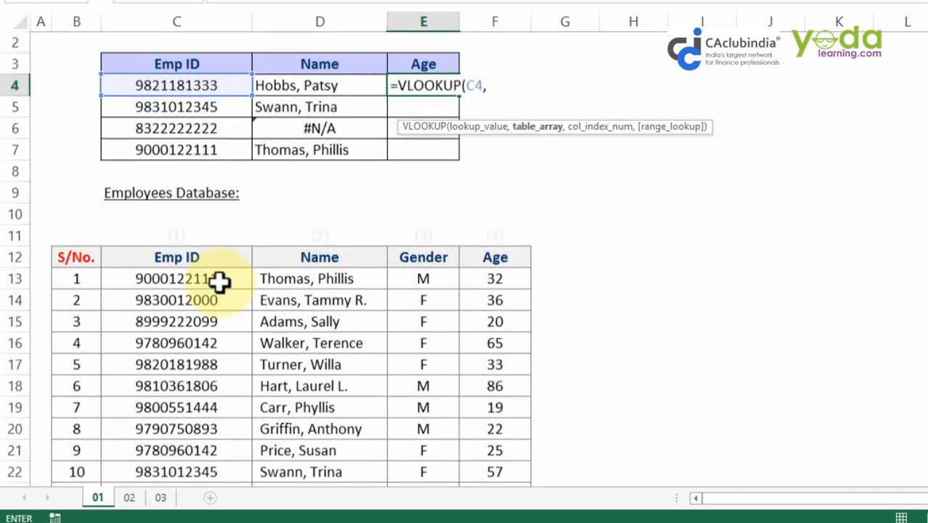
left_click(246, 216)
left_click_drag(249, 216, 486, 478)
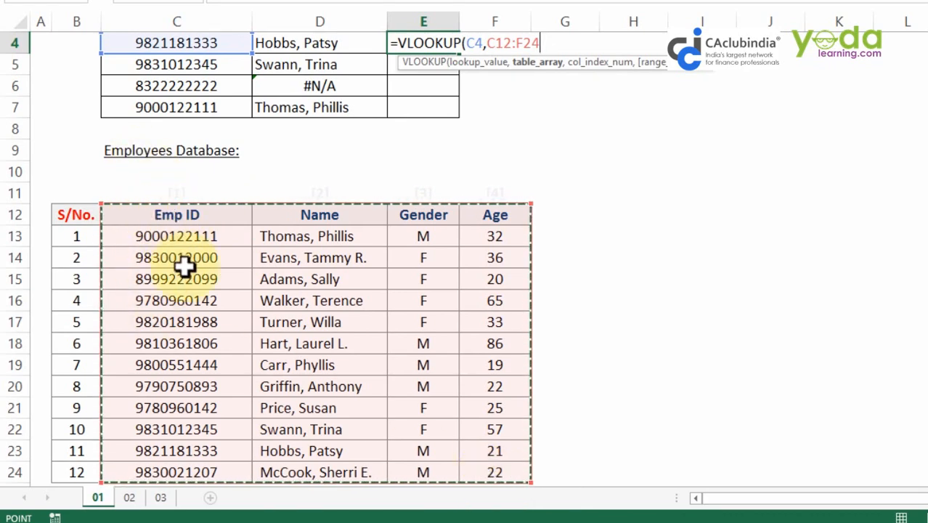
scroll(175, 274, "up", 1)
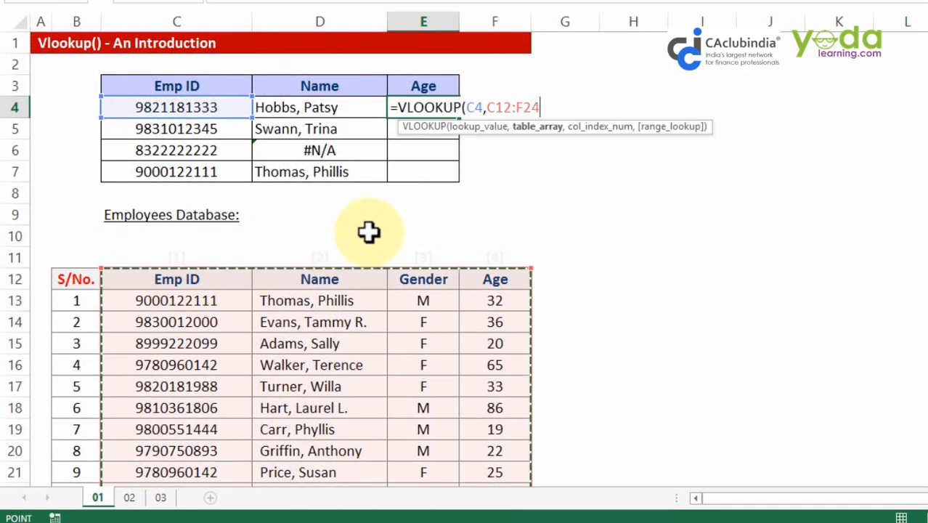
key("Escape")
type("=vl")
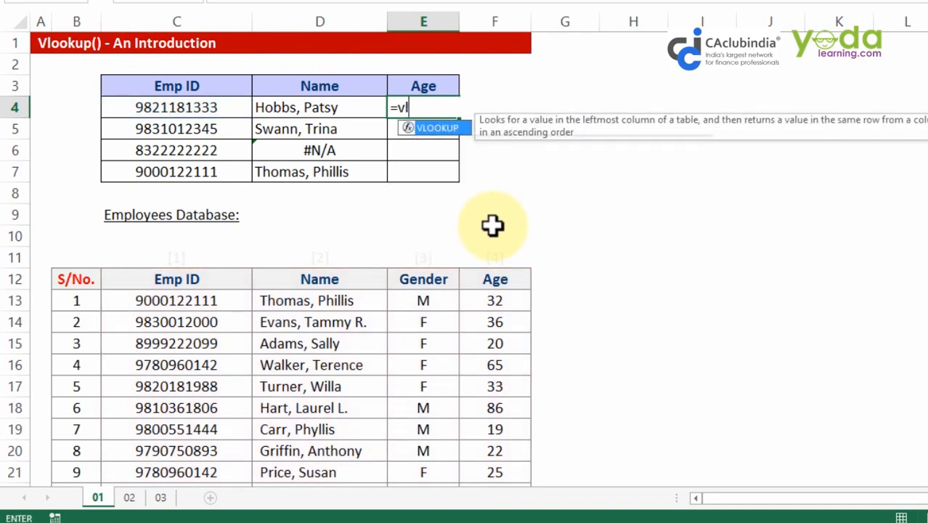
key("Tab")
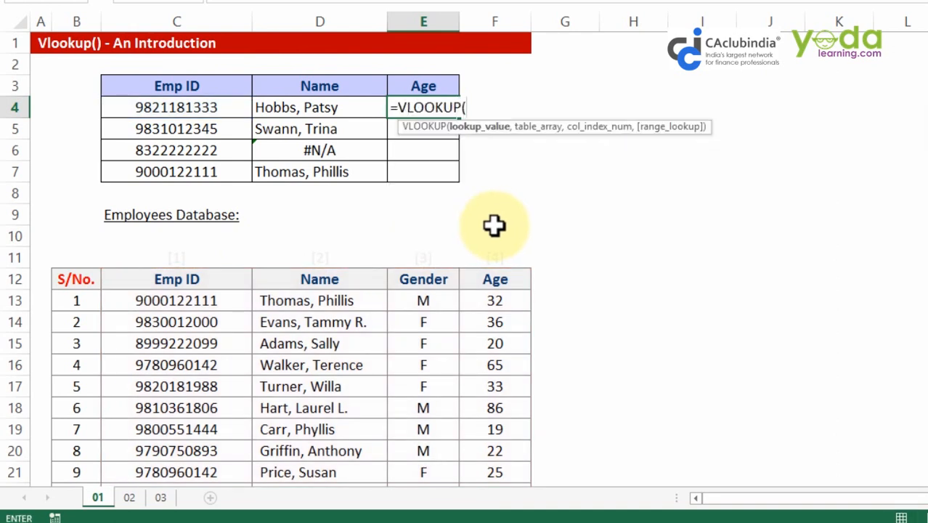
left_click(314, 106)
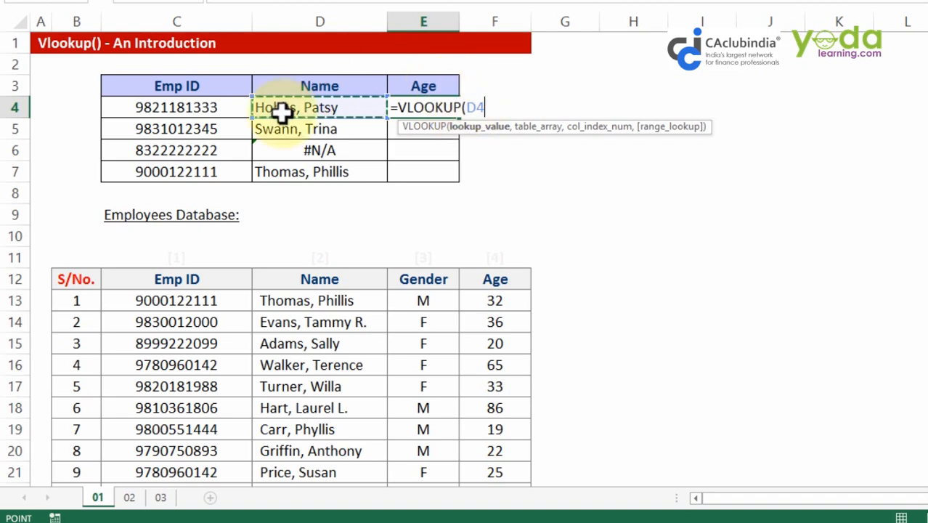
type(",")
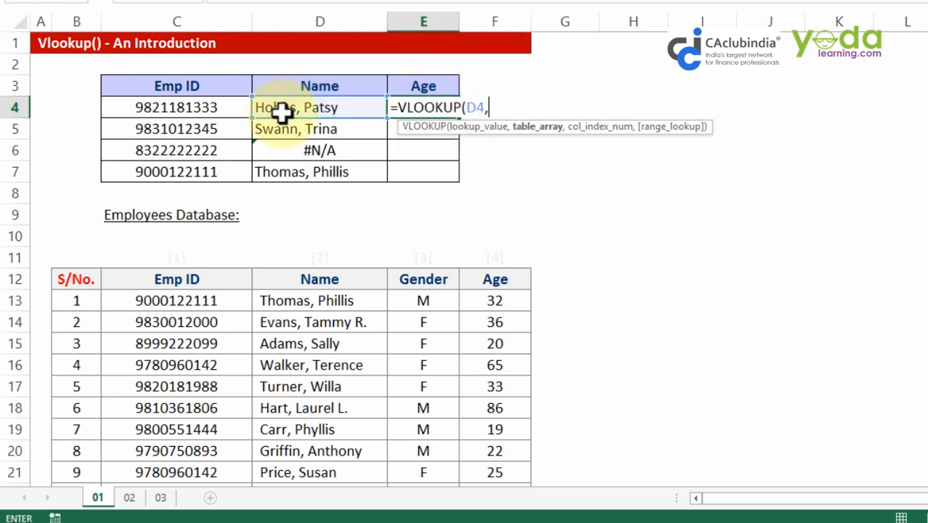
scroll(400, 184, "down", 2)
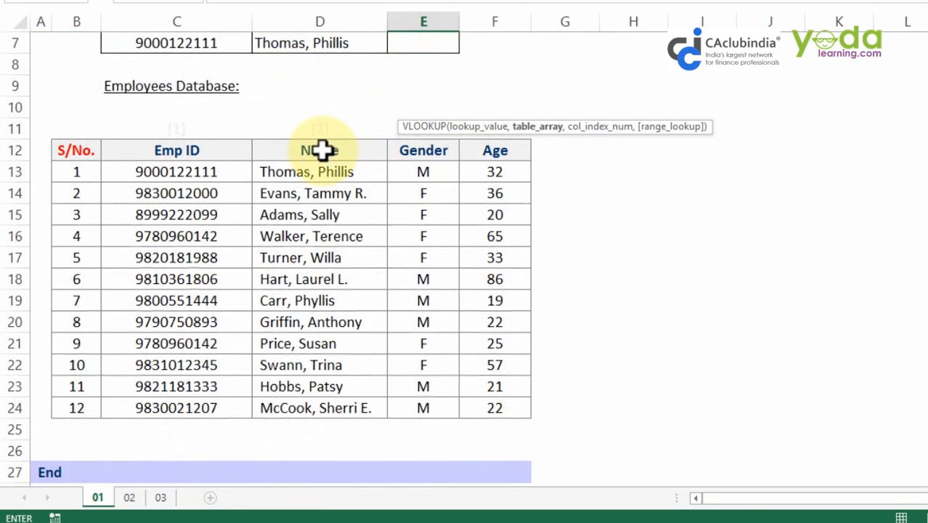
left_click_drag(319, 151, 491, 406)
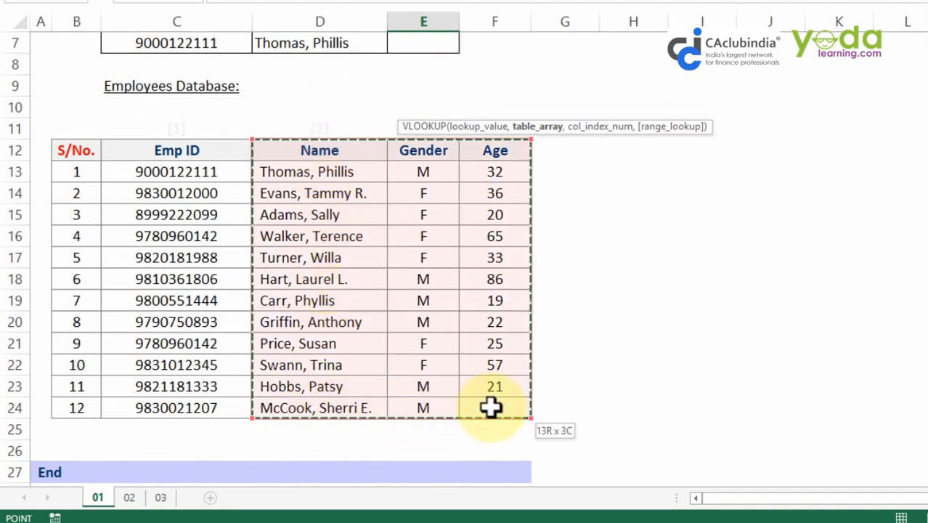
scroll(497, 357, "up", 2)
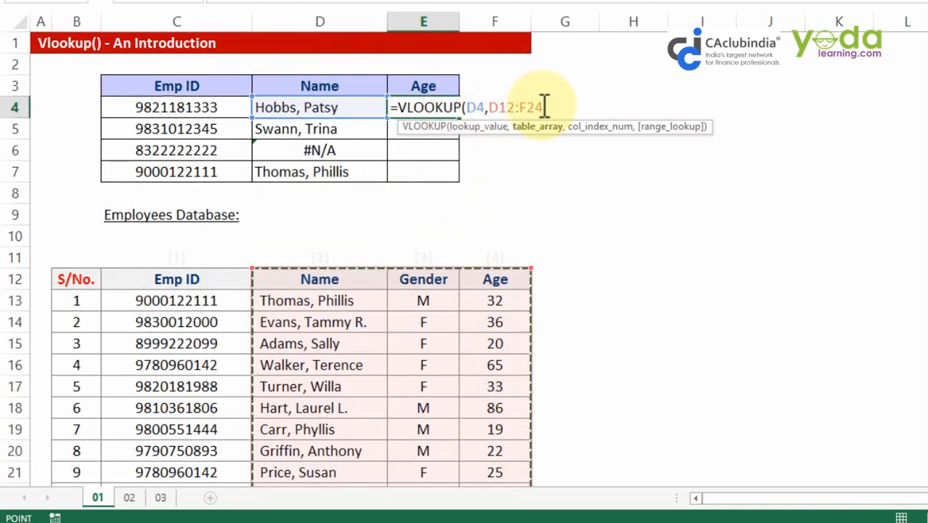
key("Escape")
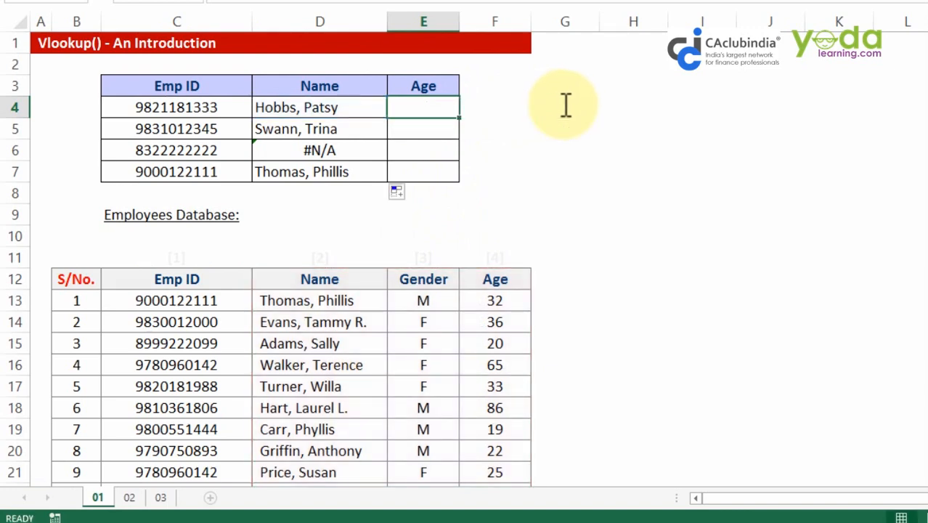
- Start a VLOOKUP formula in E4 with the Emp ID in C4 as the lookup value
type("=vl")
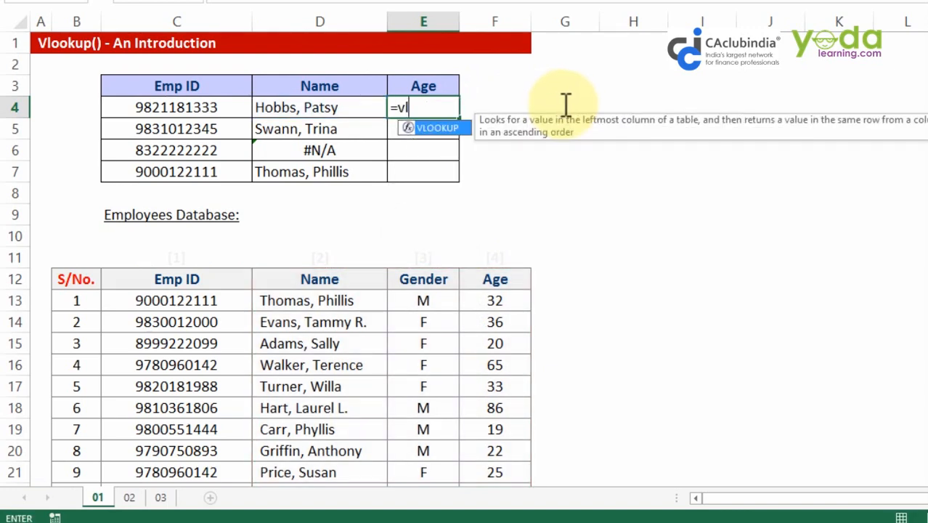
key("Tab")
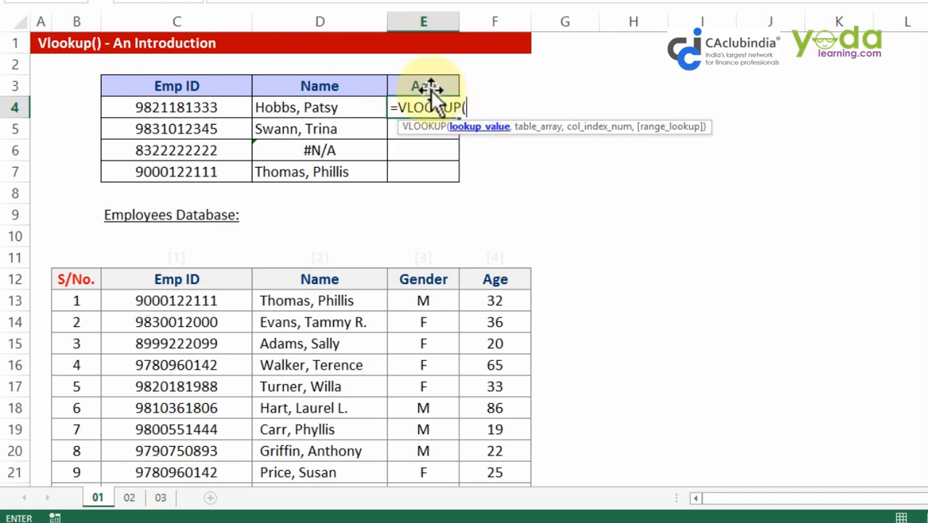
left_click(190, 106)
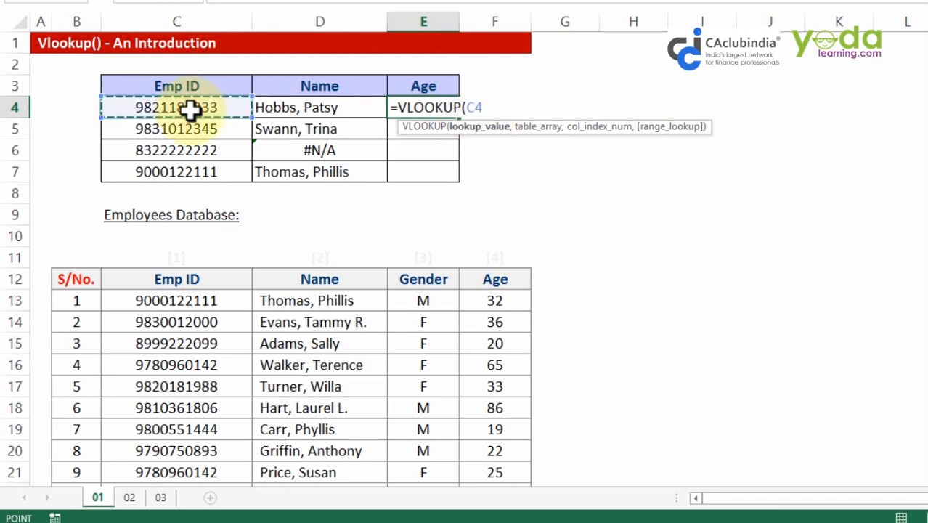
type(",")
- Set the E4 formula's table array to the database range C12:F24, from Emp ID through Age
scroll(413, 130, "down", 1)
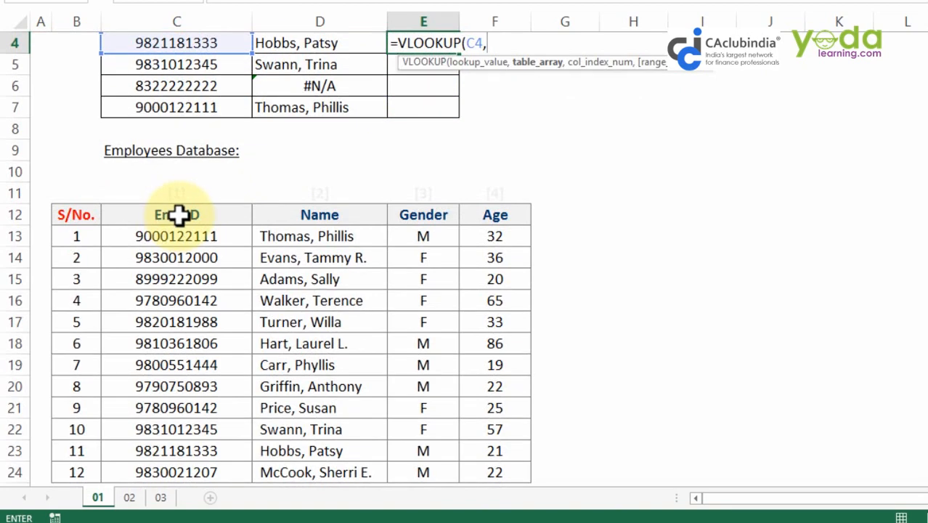
left_click(216, 213)
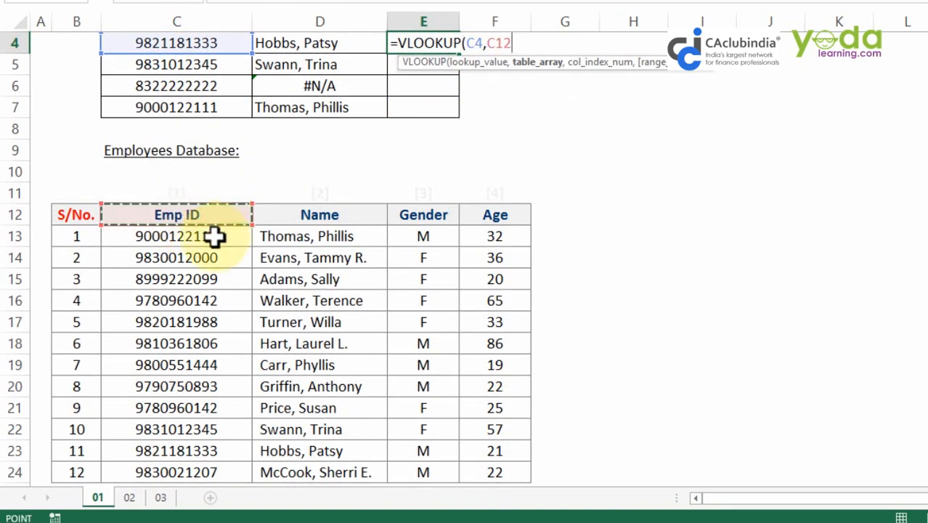
left_click(215, 236)
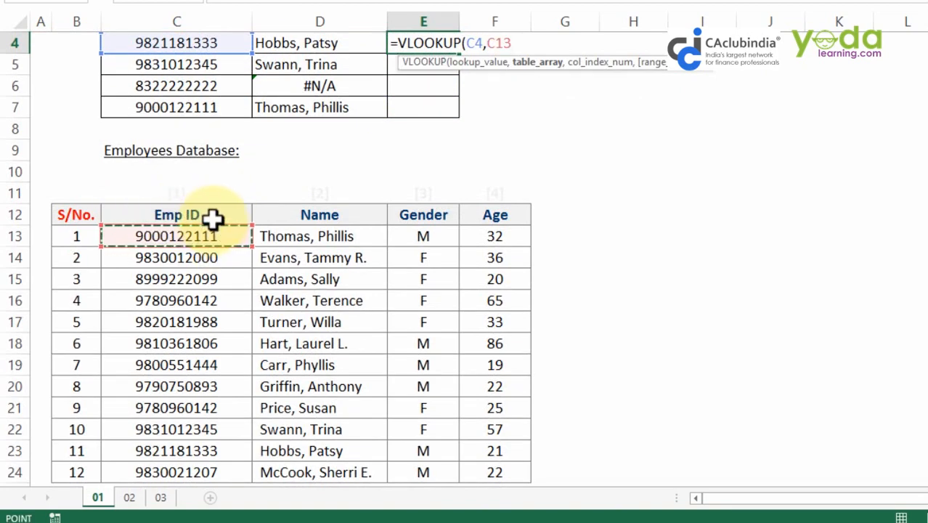
left_click_drag(211, 209, 482, 477)
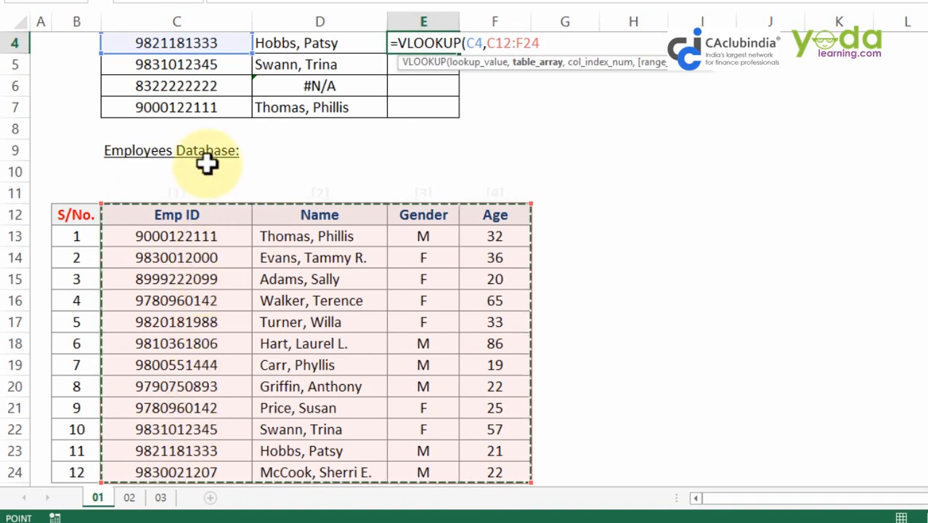
- Complete the E4 VLOOKUP with column index 4 and range lookup 0 for an exact match, and fill it down to E7
scroll(358, 218, "up", 1)
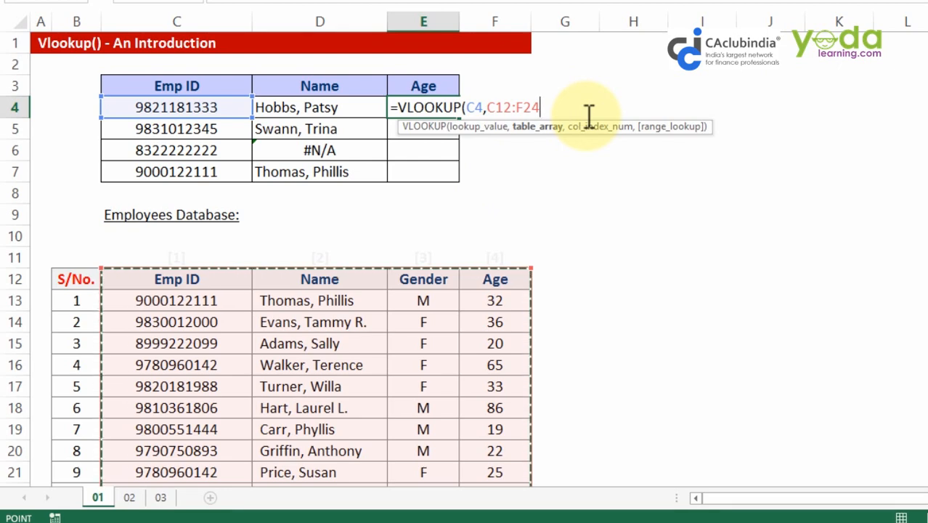
type(",4")
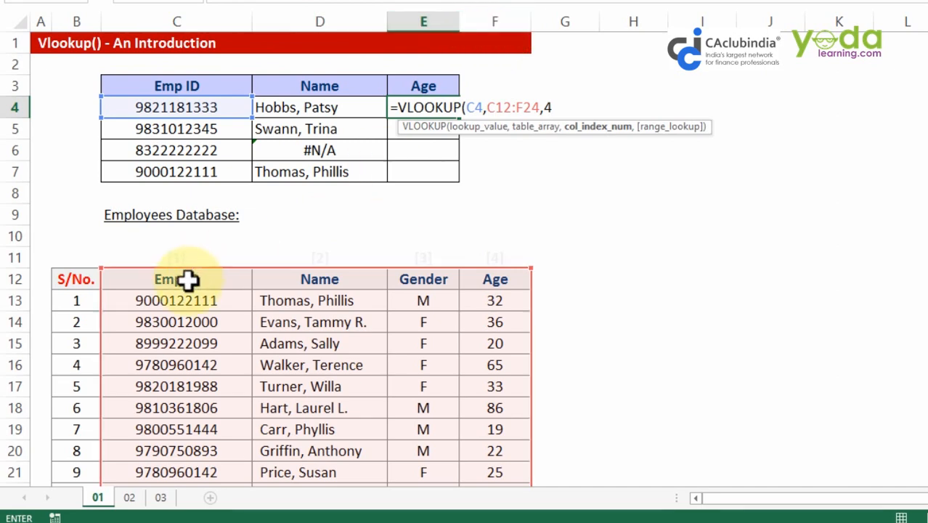
type(",")
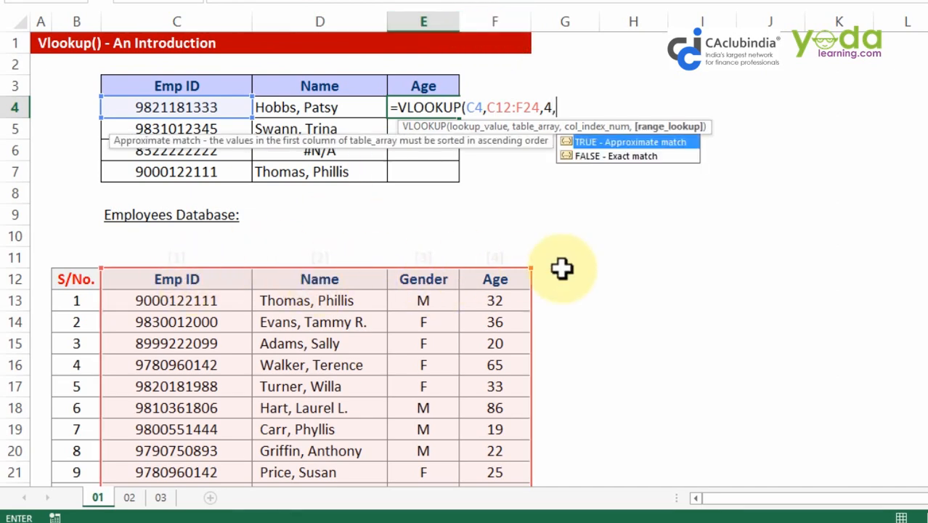
double_click(606, 154)
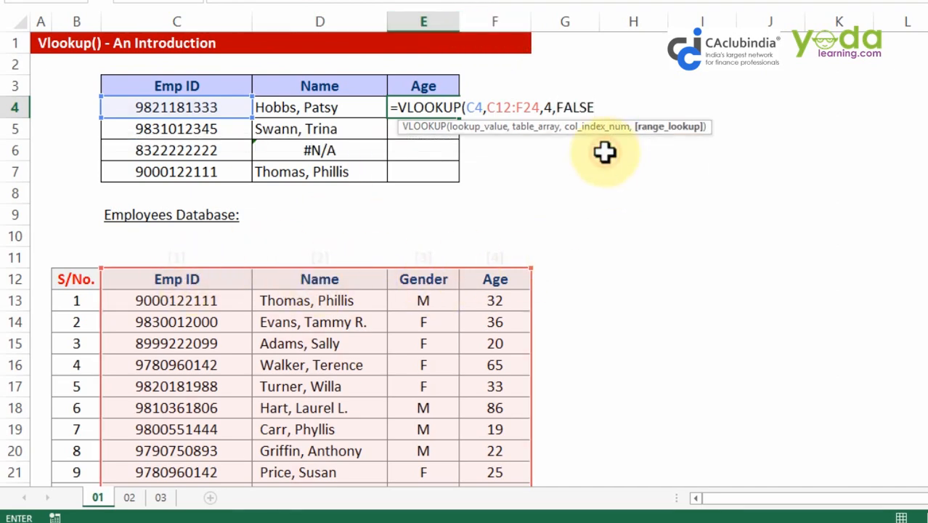
double_click(588, 105)
type("0")
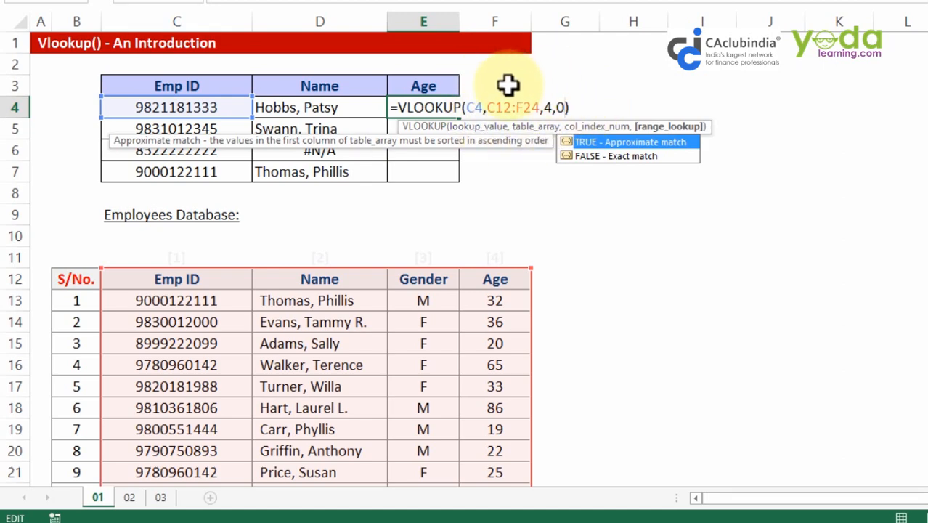
key("Return")
left_click(441, 105)
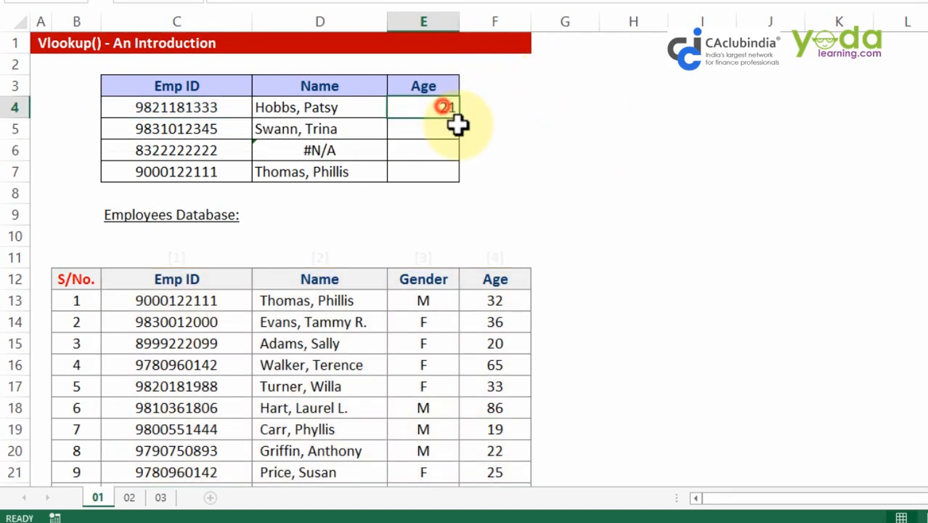
left_click_drag(461, 122, 453, 177)
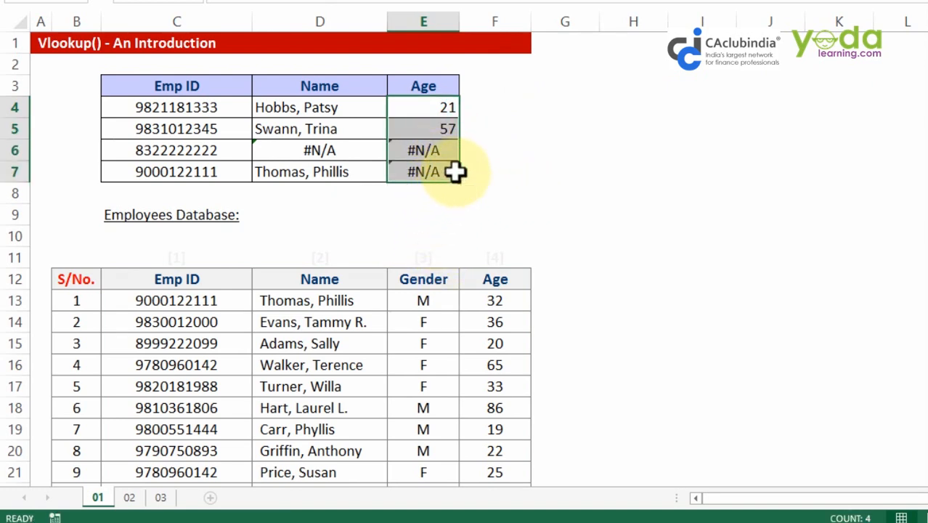
- Examine the formulas in E4 through E7 one by one, comparing the table array range each one refers to in the employee database
scroll(454, 172, "down", 2)
scroll(454, 170, "down", 2)
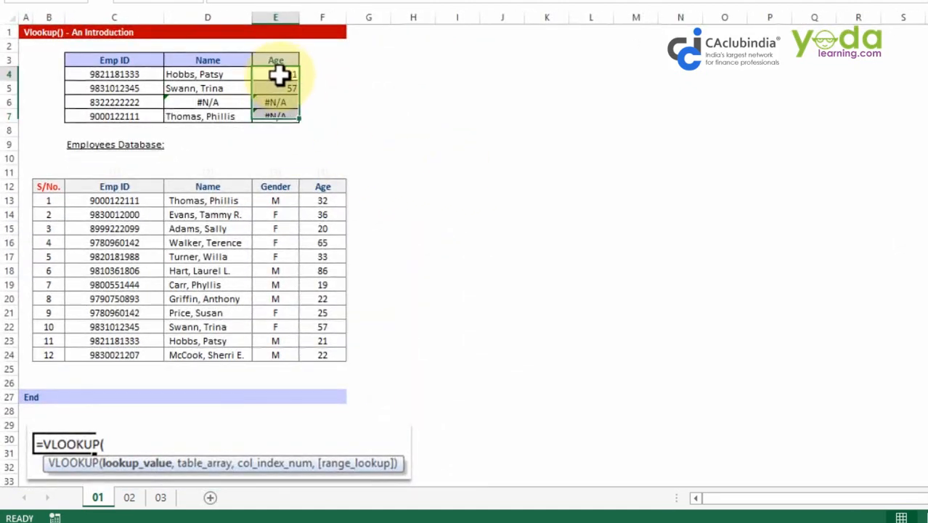
double_click(281, 74)
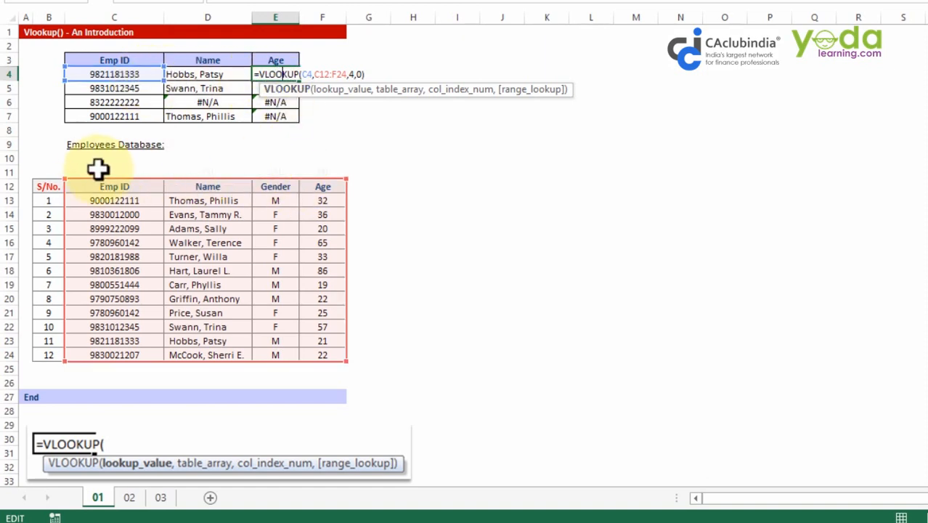
key("Return")
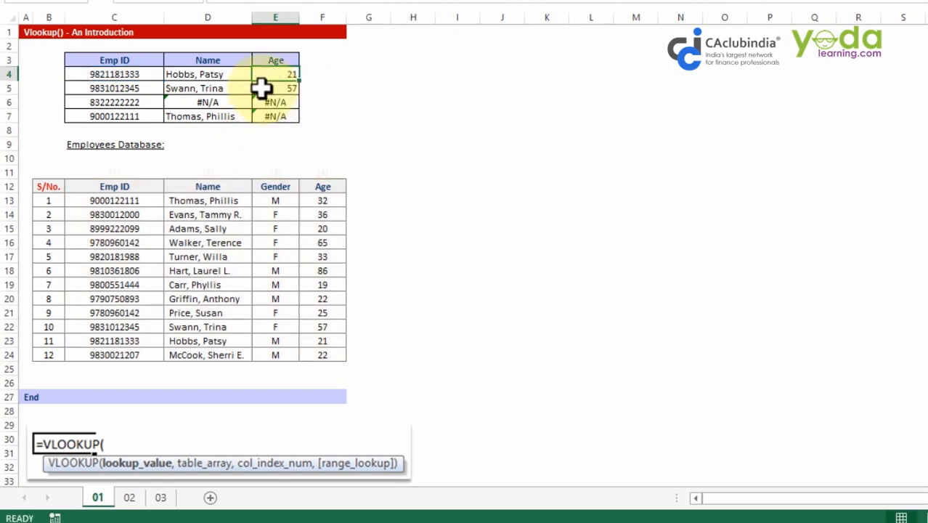
double_click(261, 88)
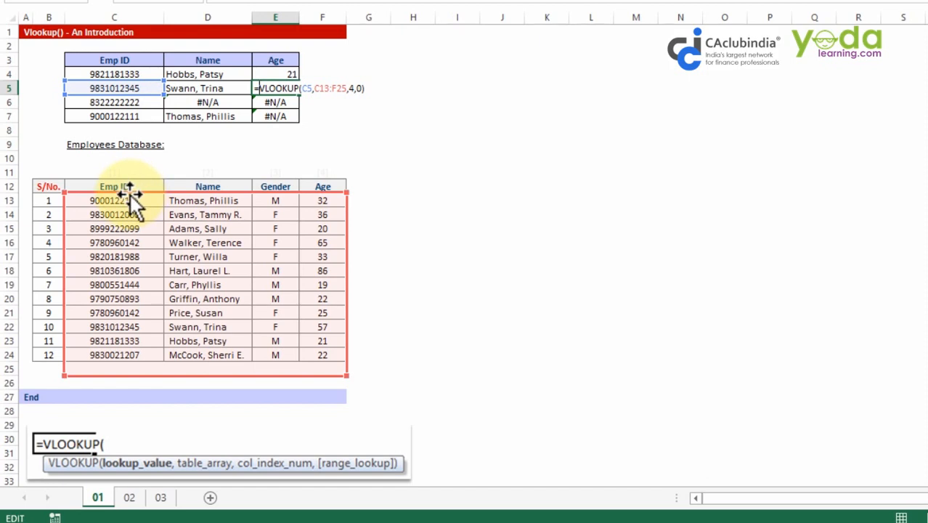
key("Return")
double_click(276, 102)
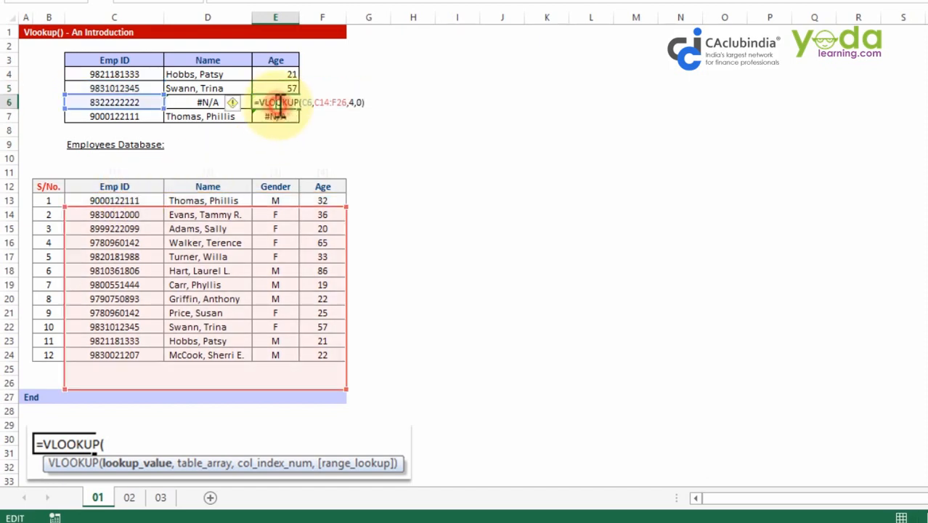
key("Return")
double_click(273, 116)
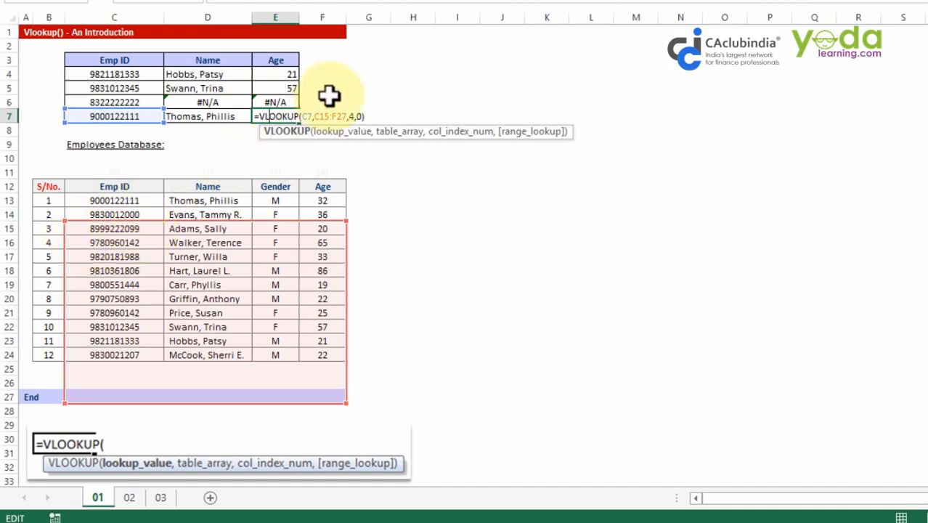
key("Escape")
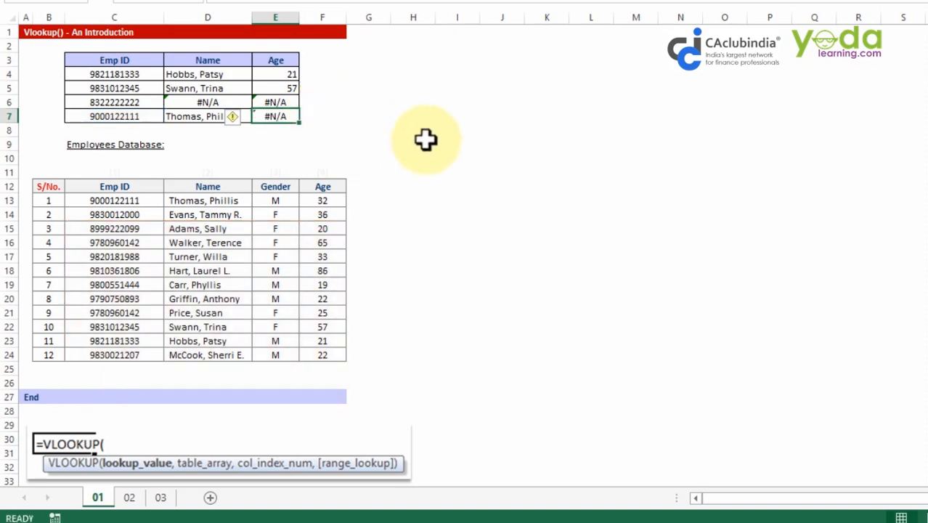
- Make the table array C12:F24 in the E4 formula an absolute reference and fill the corrected formula down to E7
scroll(425, 139, "up", 1)
scroll(424, 139, "up", 3)
scroll(433, 141, "up", 2)
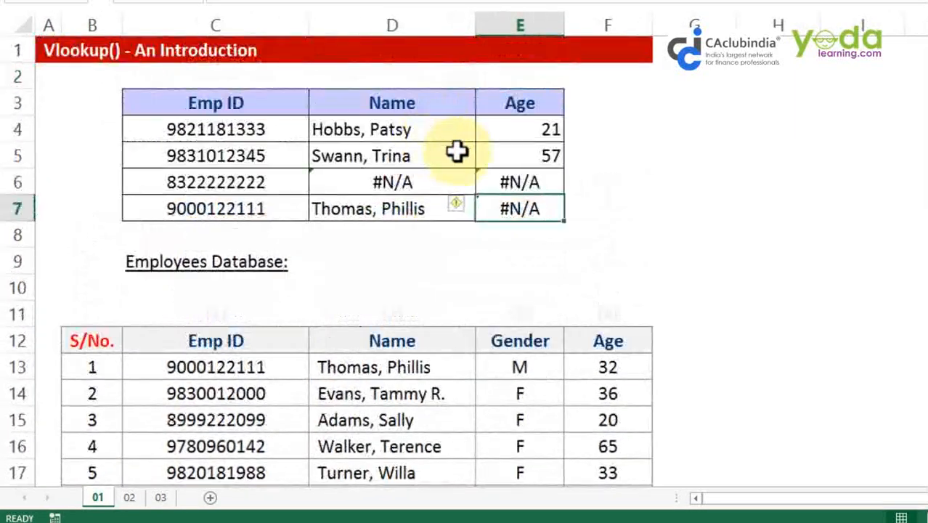
double_click(541, 130)
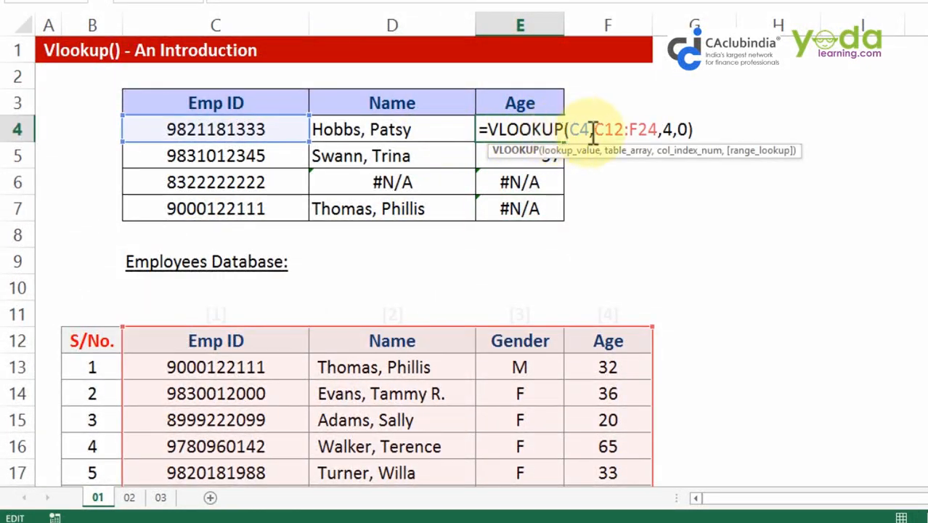
left_click_drag(594, 129, 659, 129)
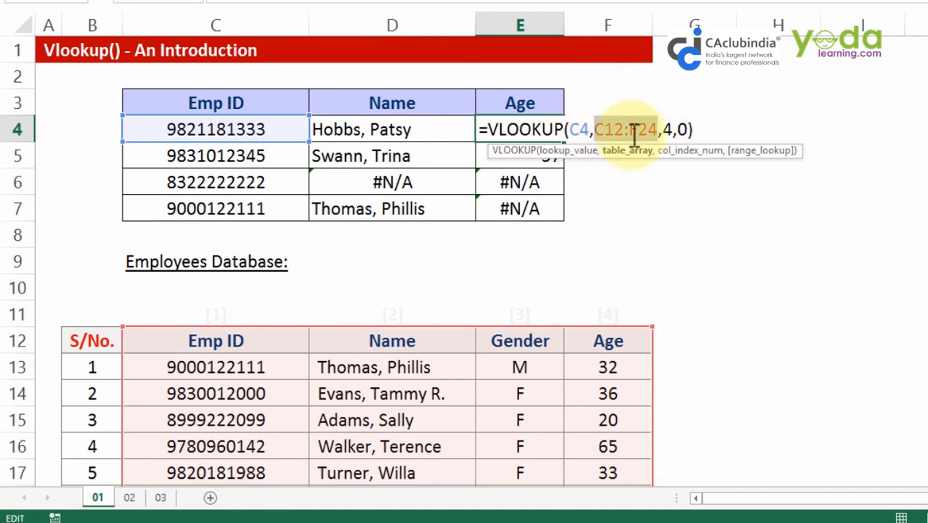
key("F4")
key("Return")
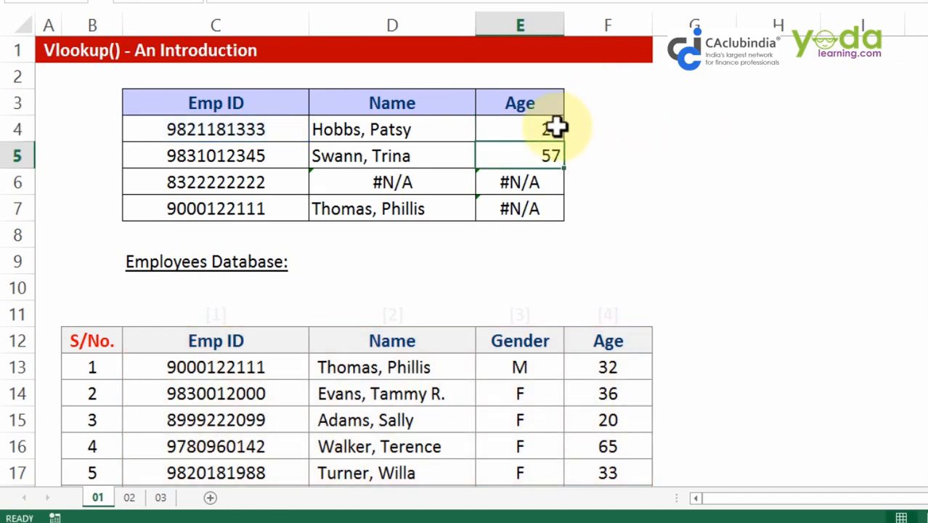
left_click(555, 127)
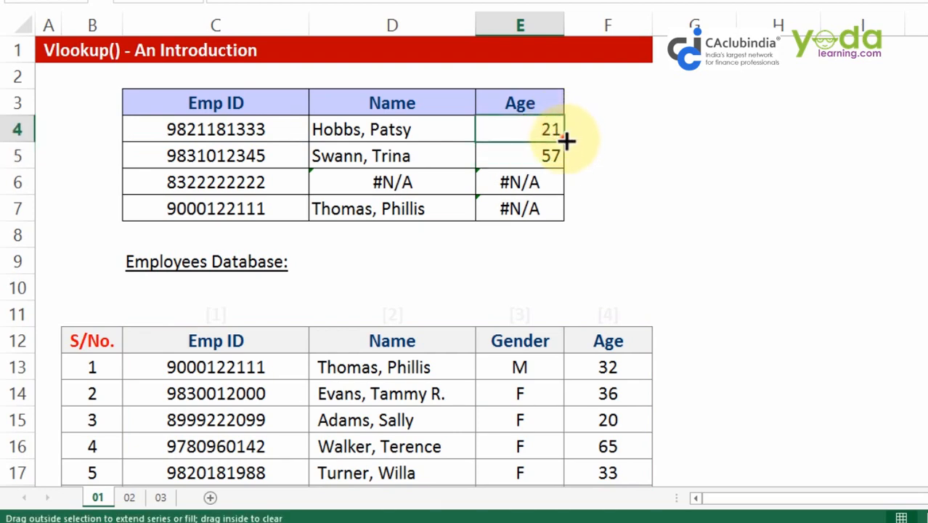
double_click(567, 140)
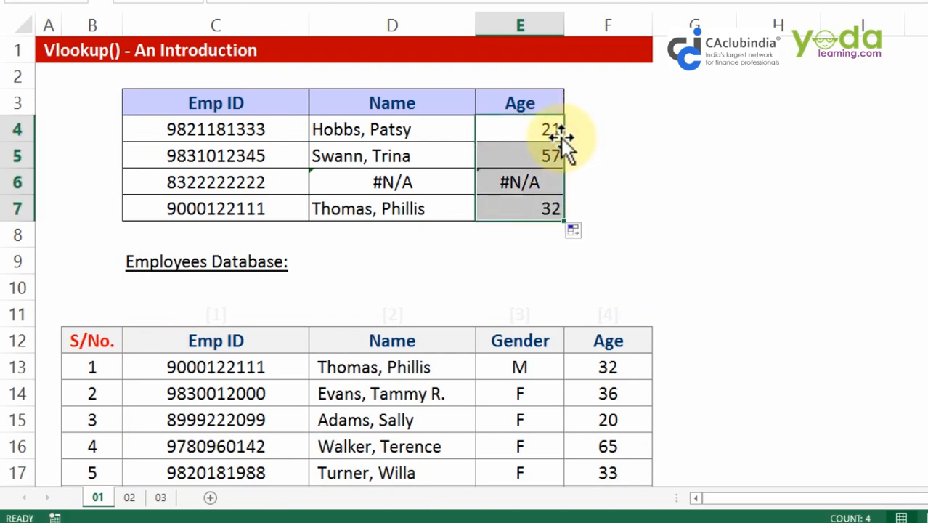